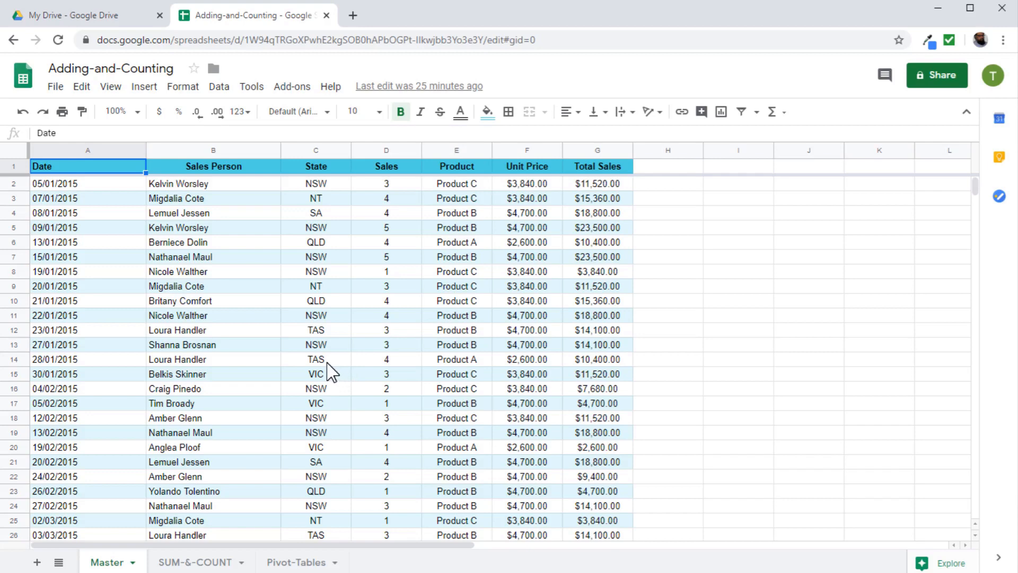
View the SUM-&-COUNT and Pivot-Tables sheets and return to the Master sheet
left_click(220, 562)
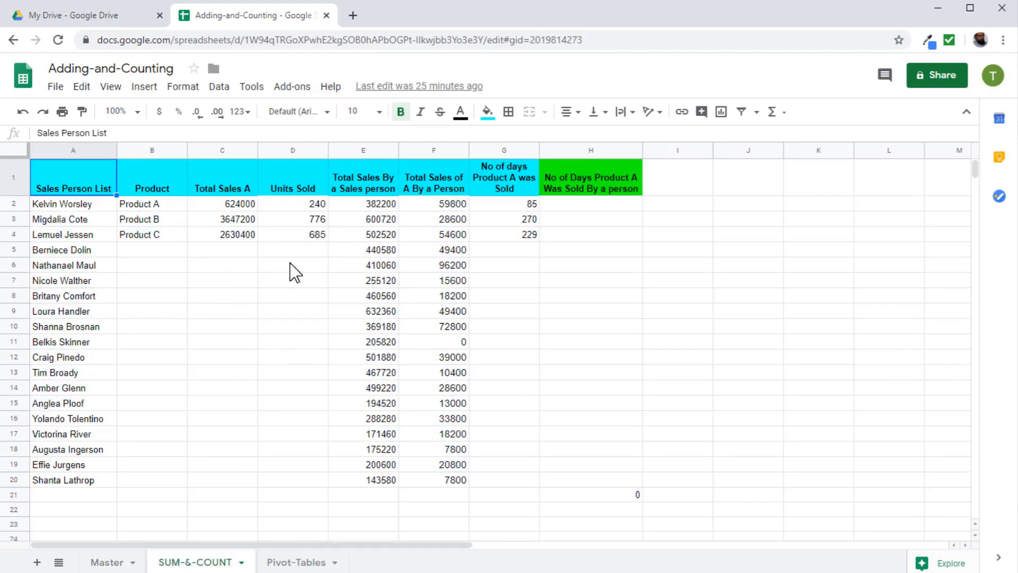
left_click(296, 562)
left_click(107, 562)
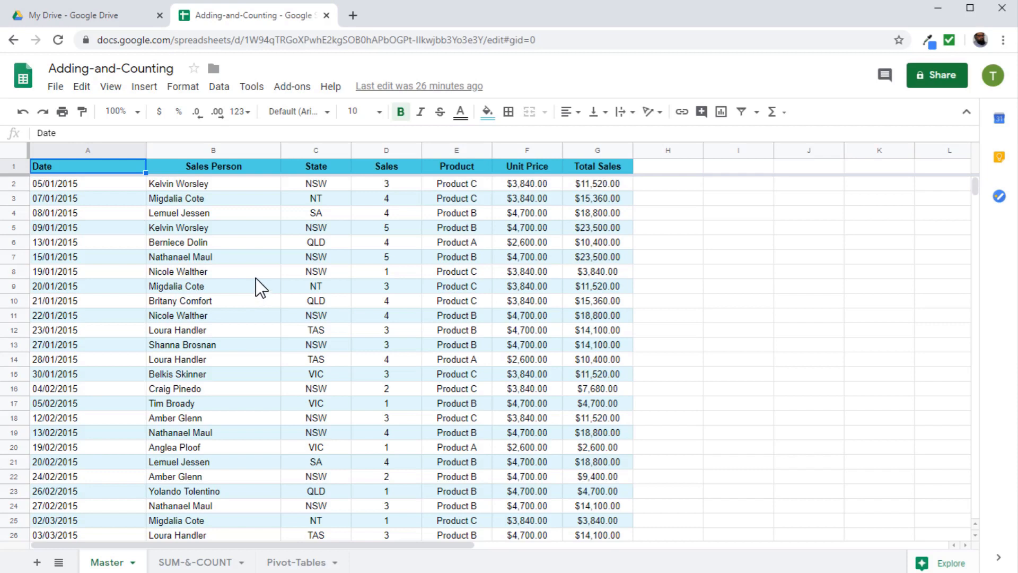
Examine the Master sheet's sales records, checking which state each sales person belongs to
left_click(313, 345)
left_click(150, 273)
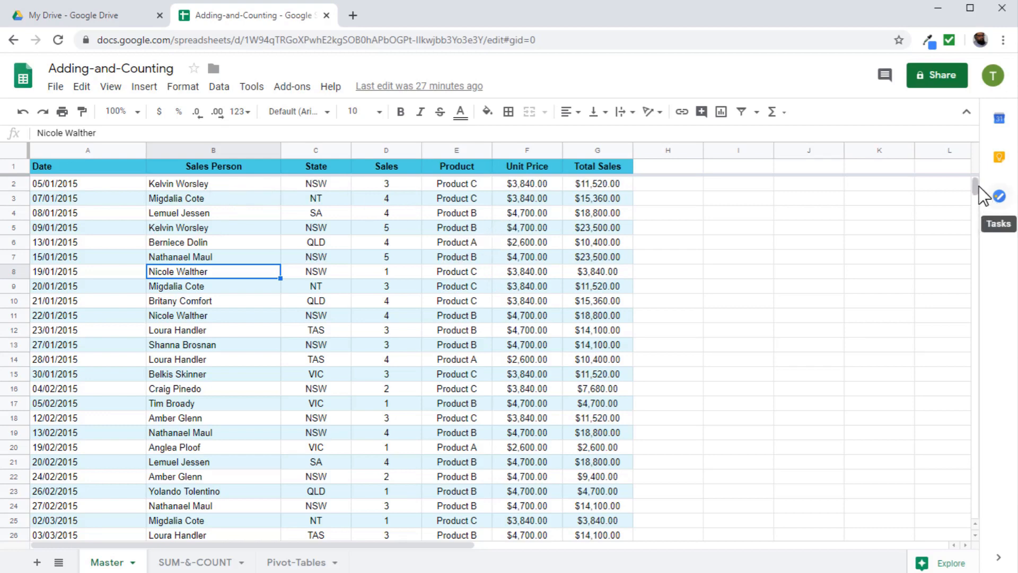
mouse_move(977, 186)
left_mouse_down()
mouse_move(976, 430)
mouse_move(975, 186)
left_mouse_up()
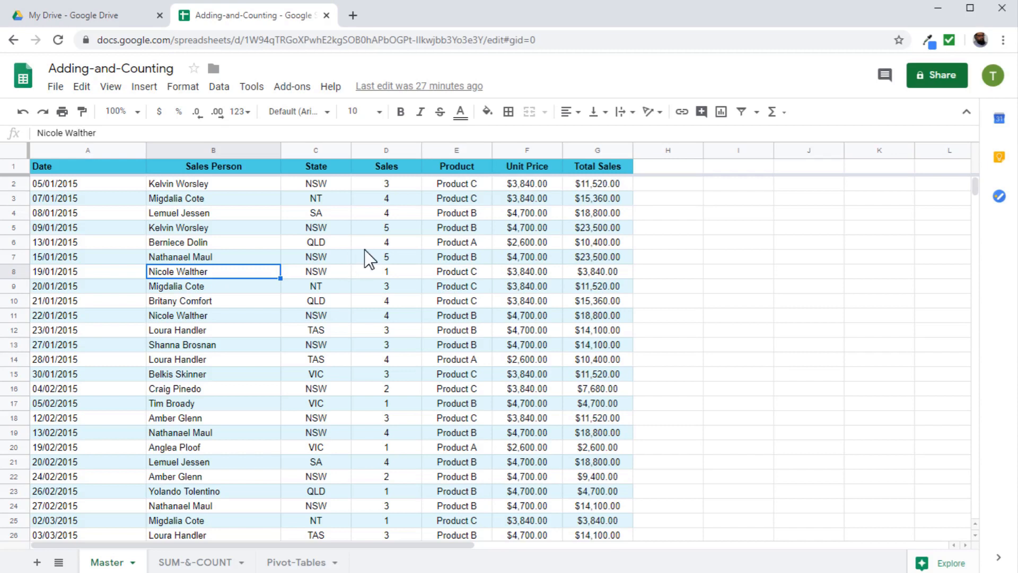
left_click(178, 185)
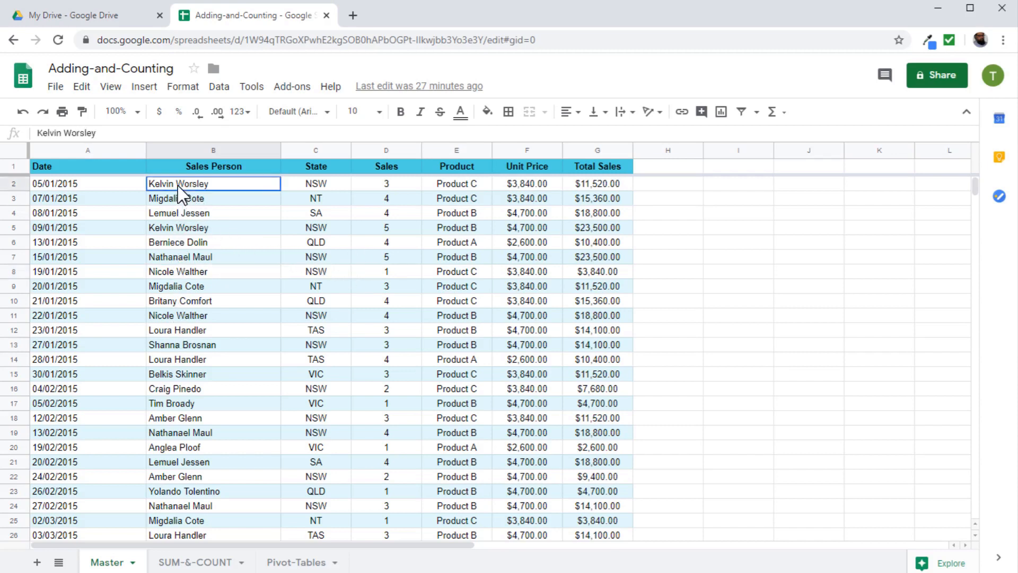
left_click(320, 188)
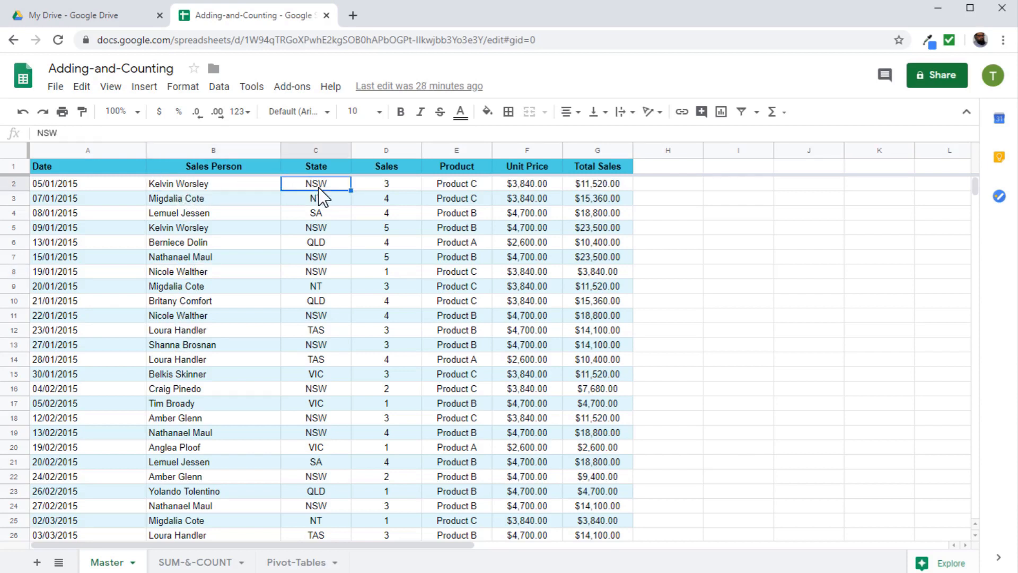
left_click(198, 186)
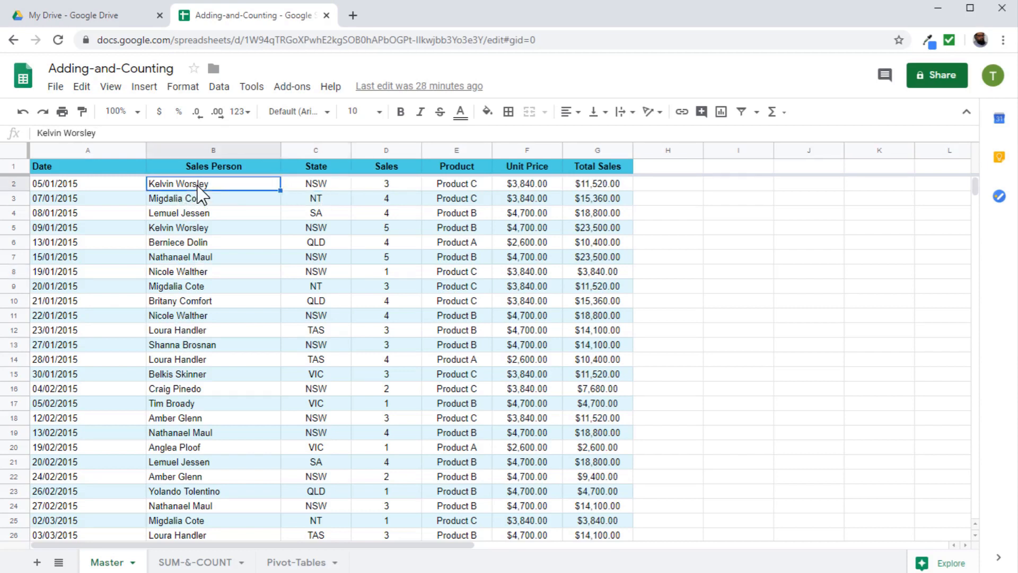
left_click(307, 191)
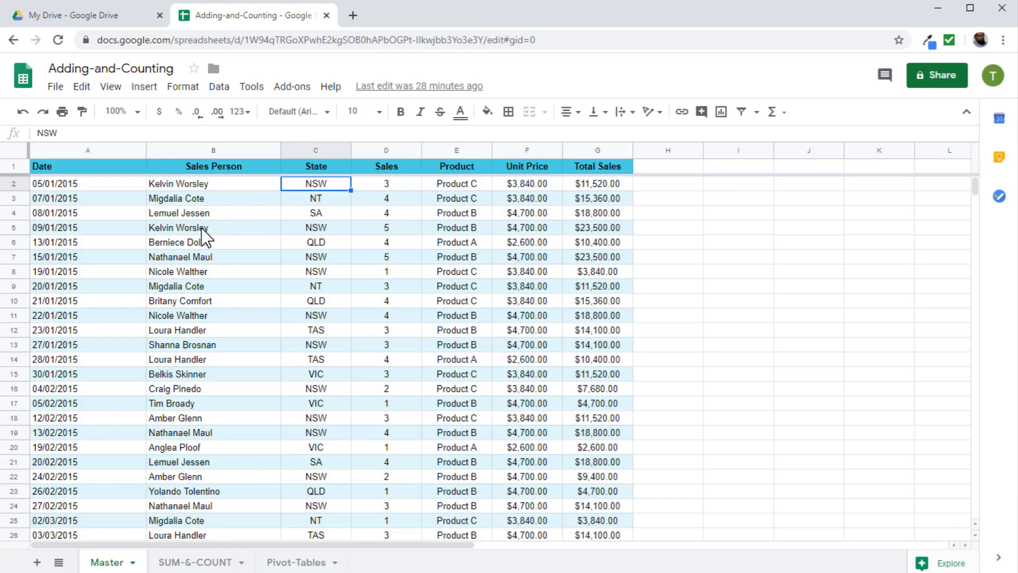
left_click(193, 258)
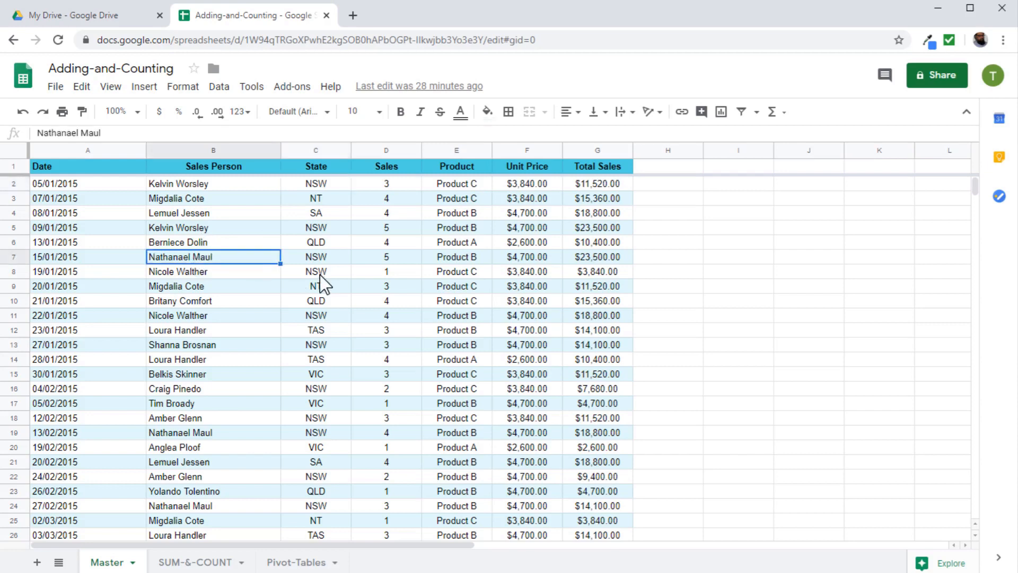
left_click(313, 200)
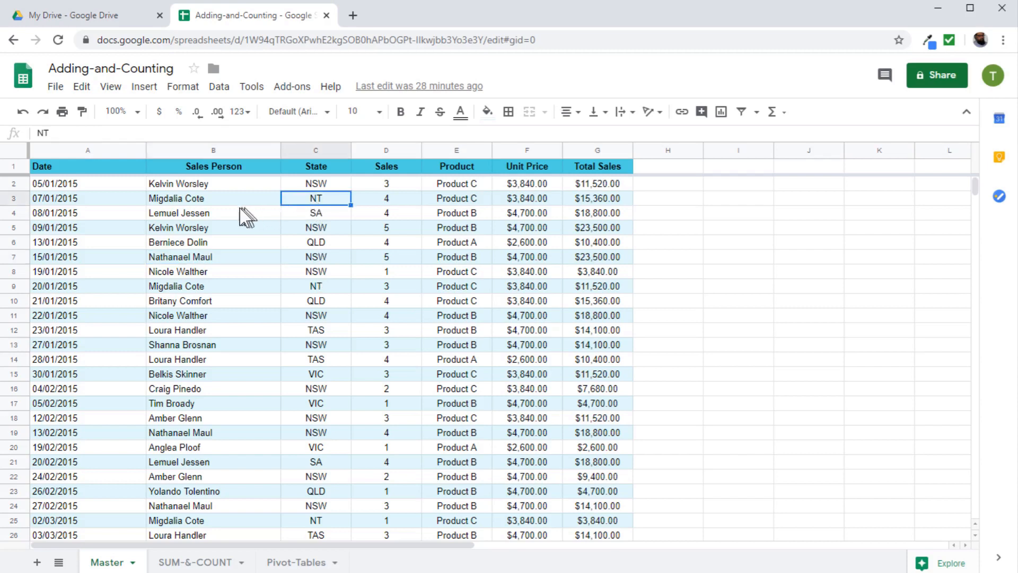
left_click(206, 202)
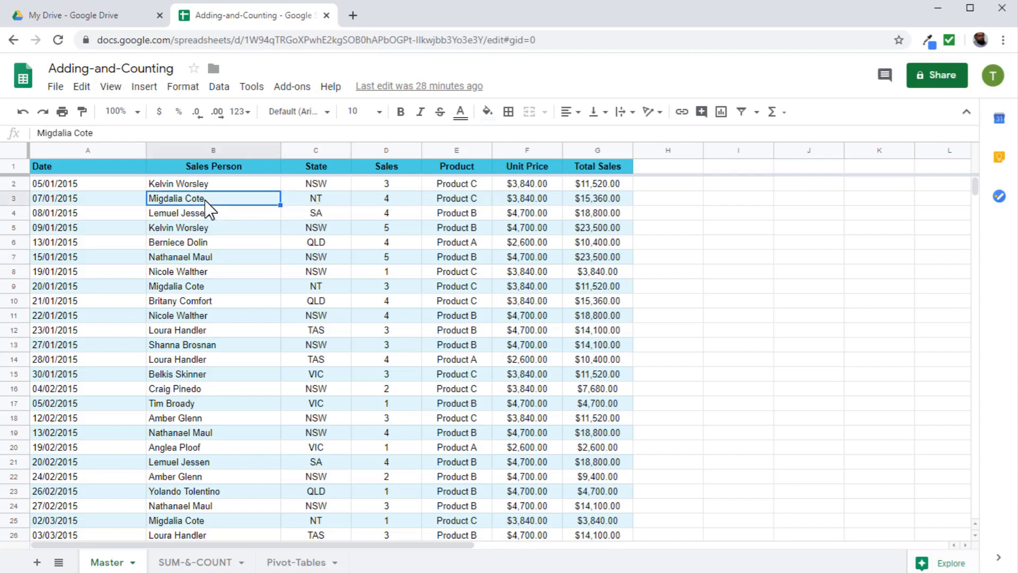
Examine the Product, Unit Price and Total Sales columns, and the first record's date, sales person and state
left_click(467, 187)
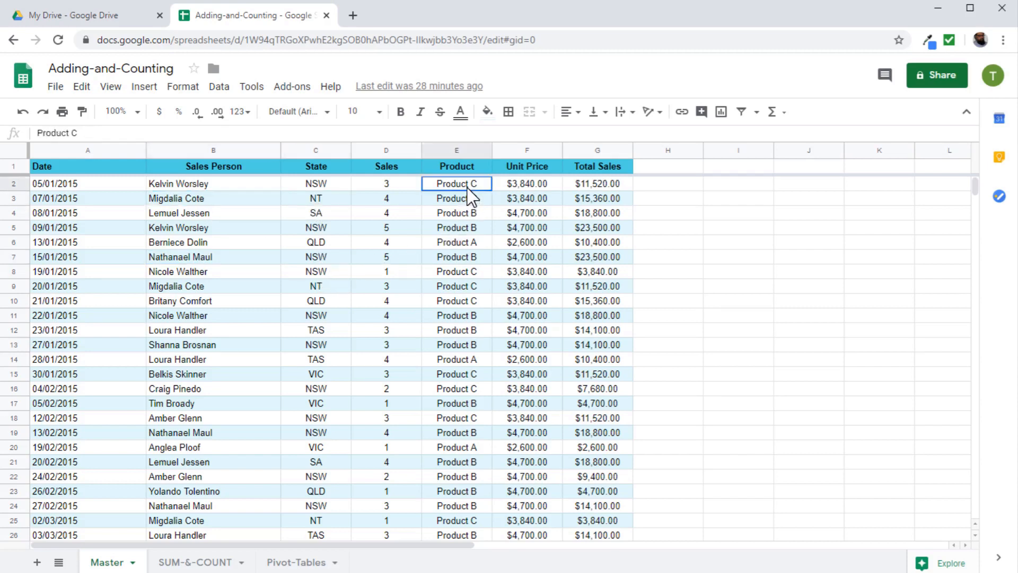
left_click(468, 218)
left_click(532, 200)
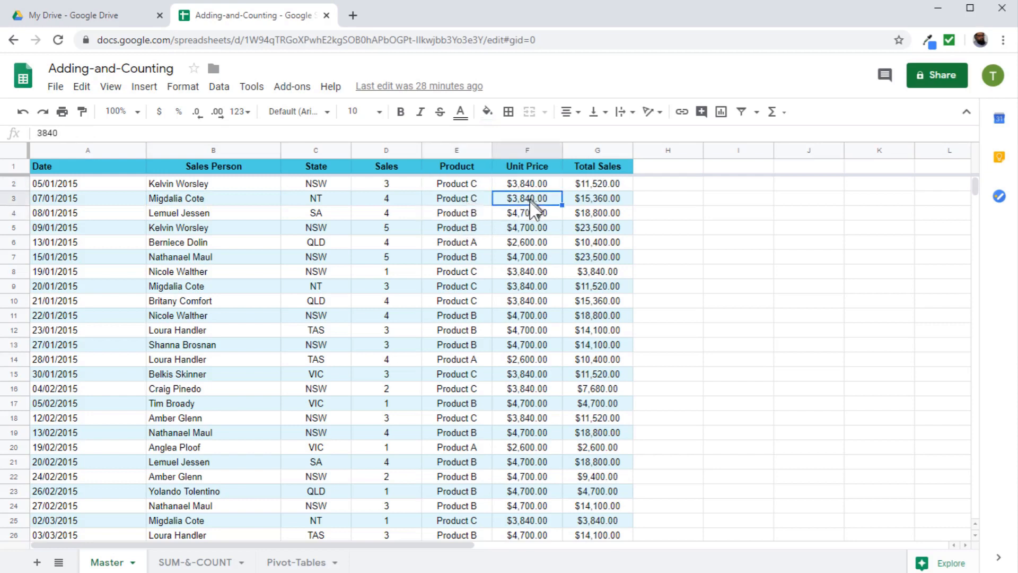
left_click(533, 215)
left_click(534, 231)
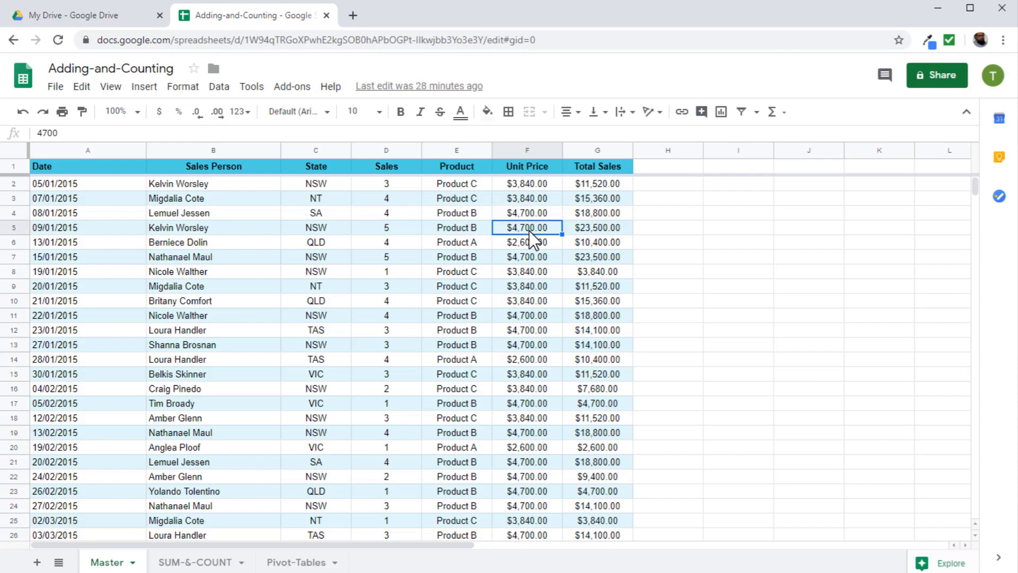
left_click(595, 169)
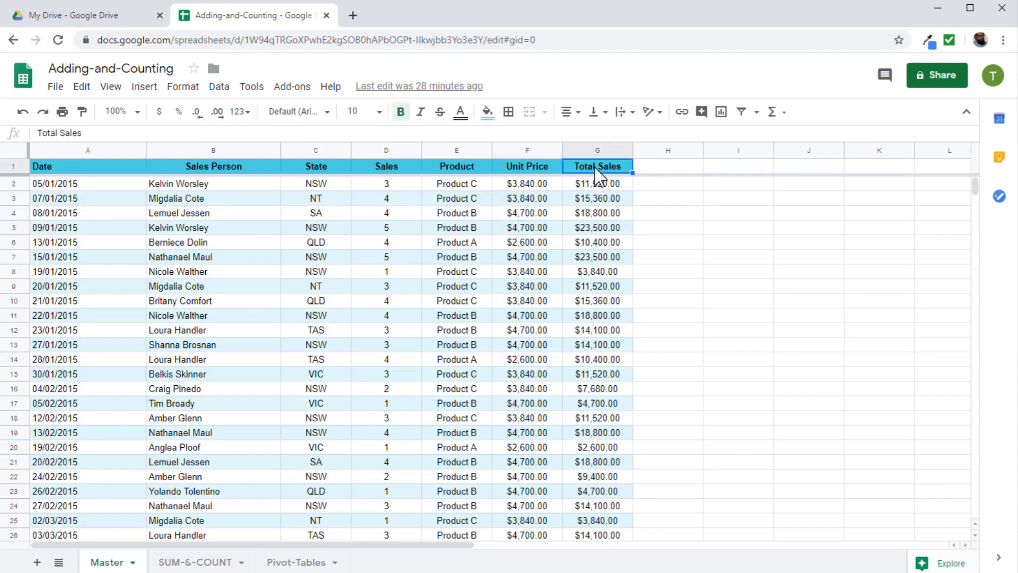
left_click(57, 190)
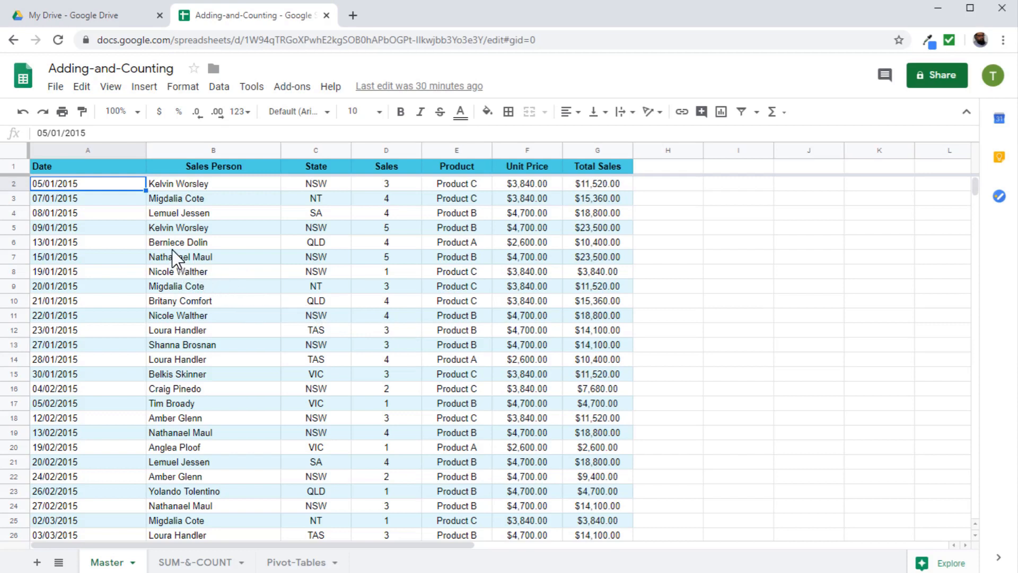
left_click(185, 186)
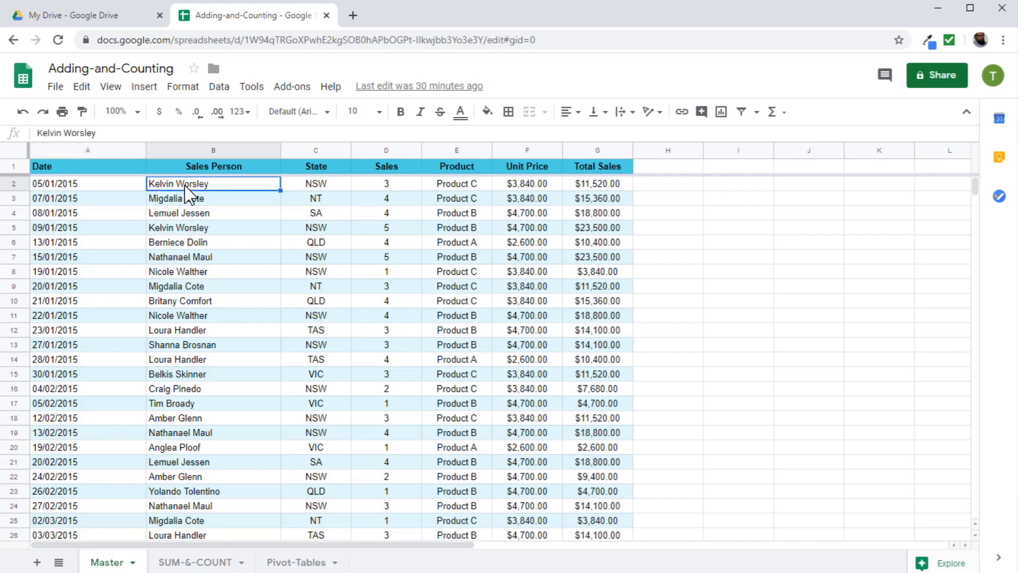
left_click(322, 185)
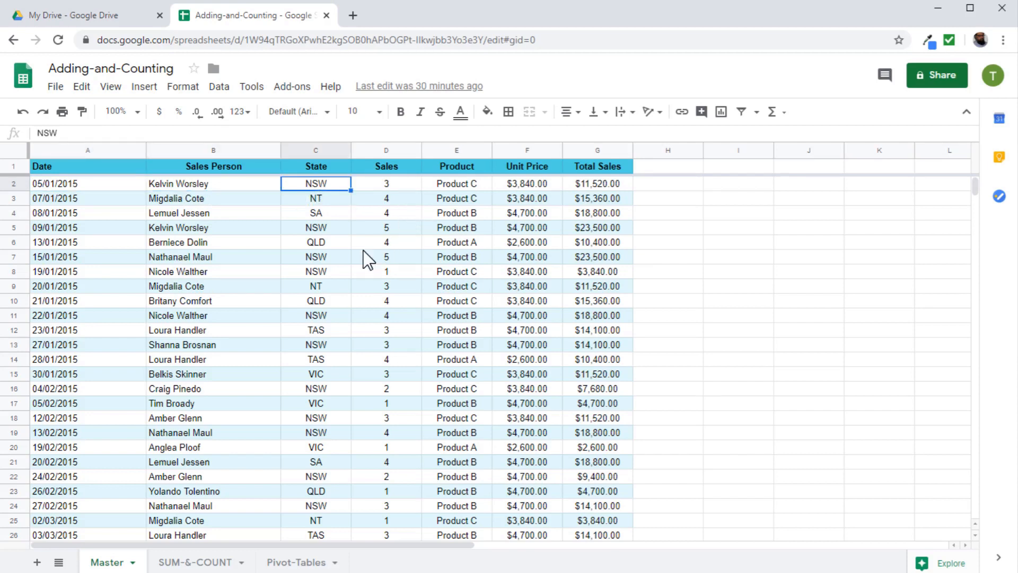
Compare the summary layout on the SUM-&-COUNT sheet with the source data on the Master sheet
left_click(196, 563)
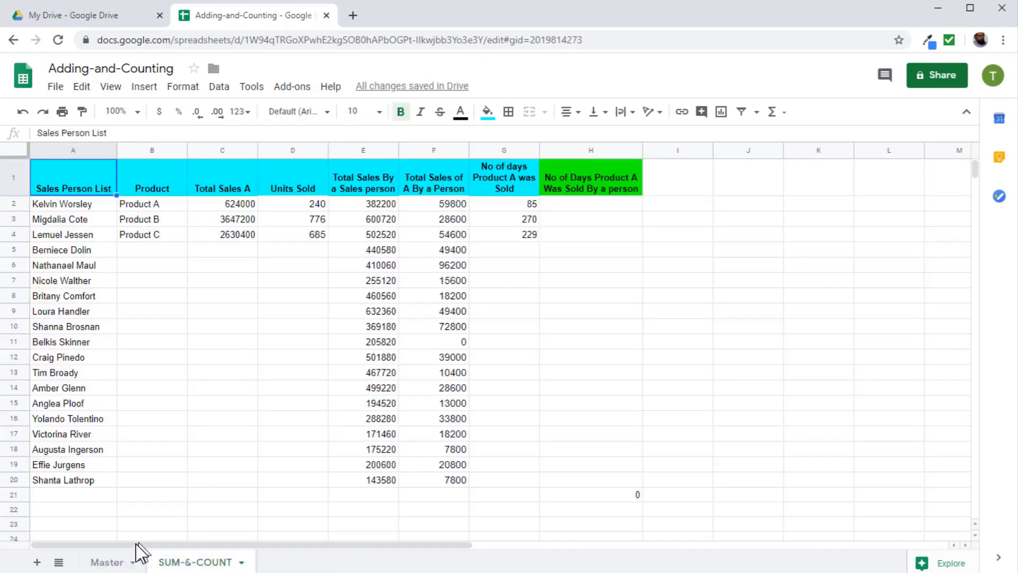
left_click(108, 561)
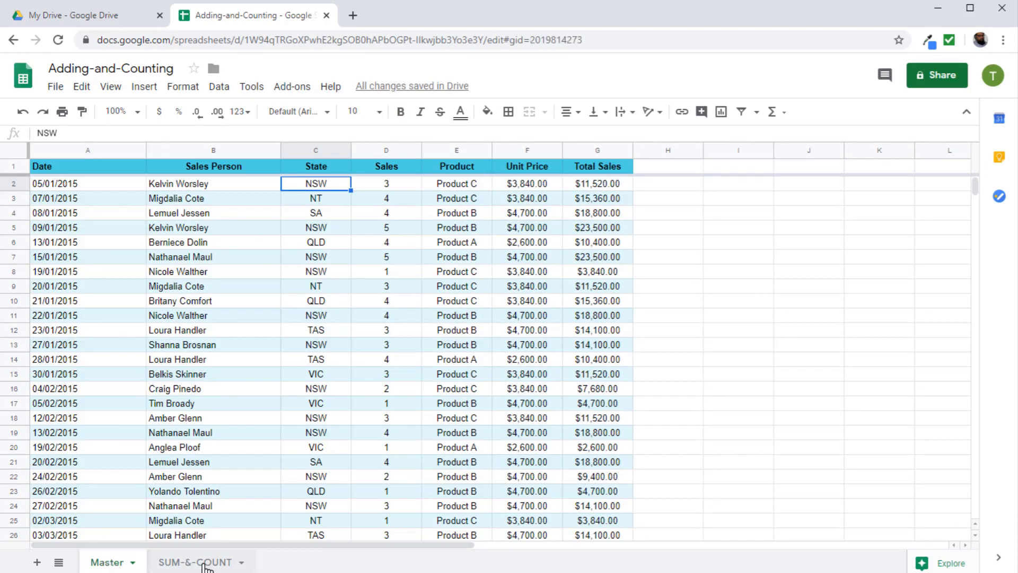
left_click(203, 563)
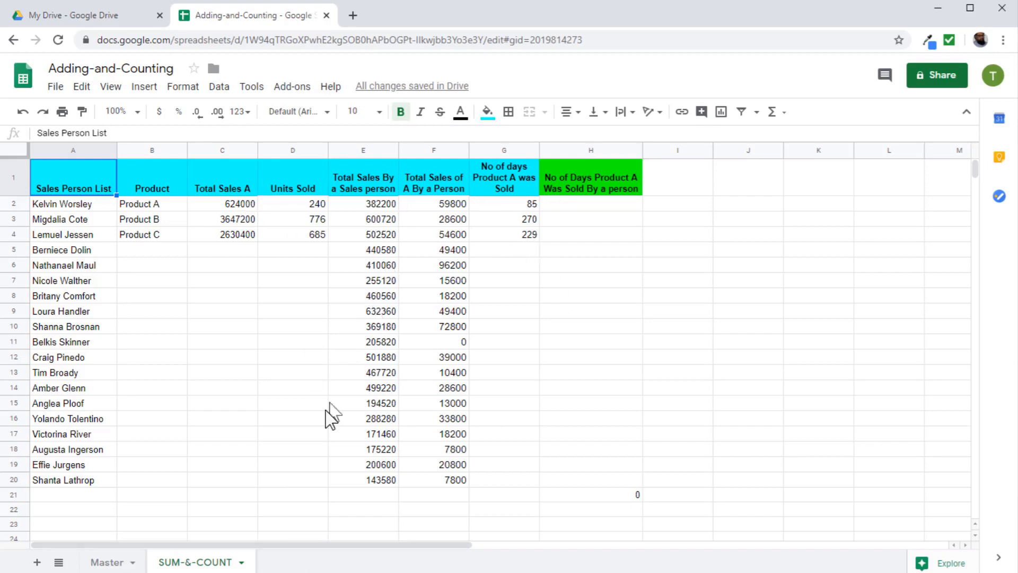
left_click(114, 562)
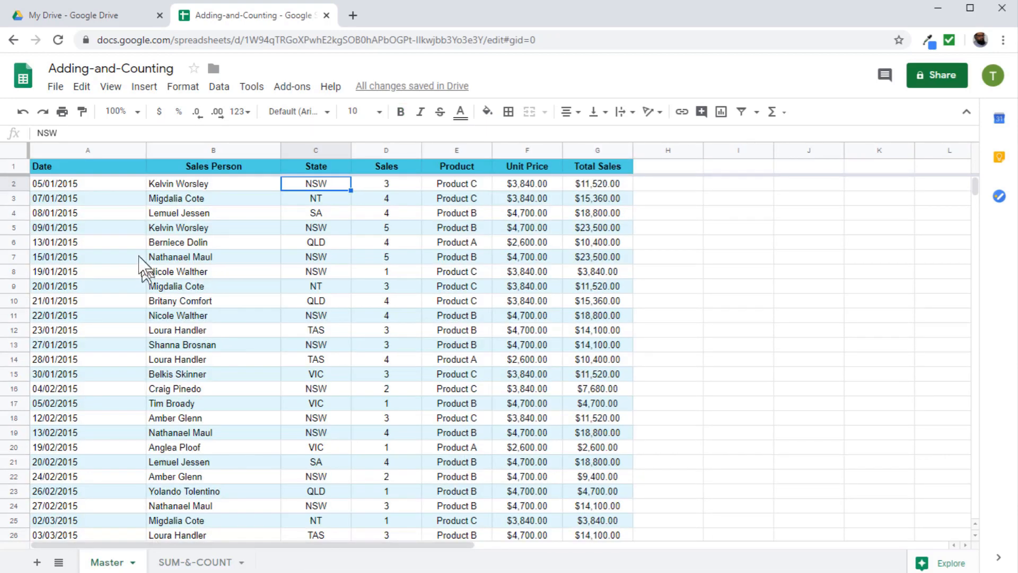
Create a pivot table on a new sheet from the data range Master!A1:G585
left_click(302, 287)
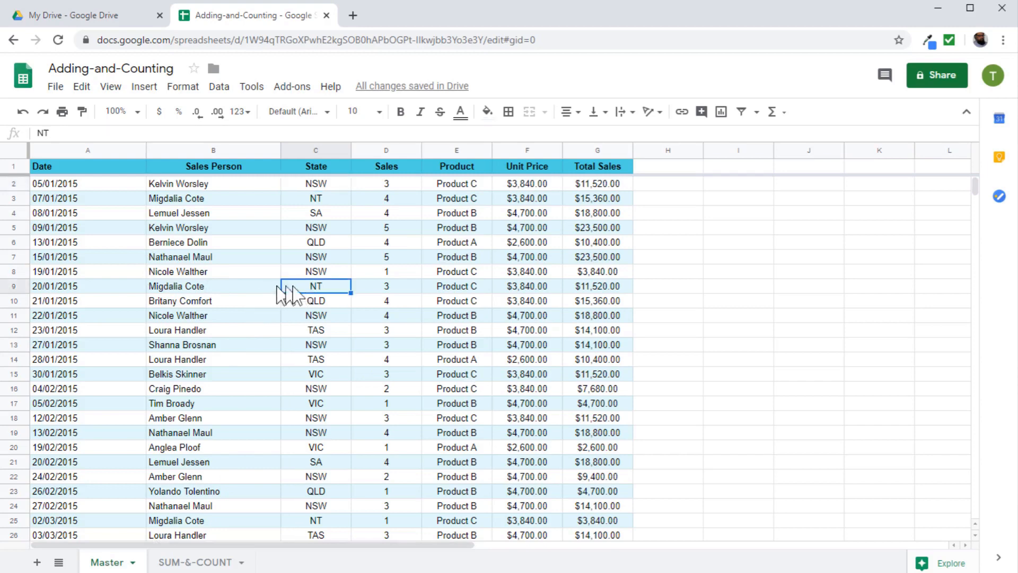
left_click(219, 86)
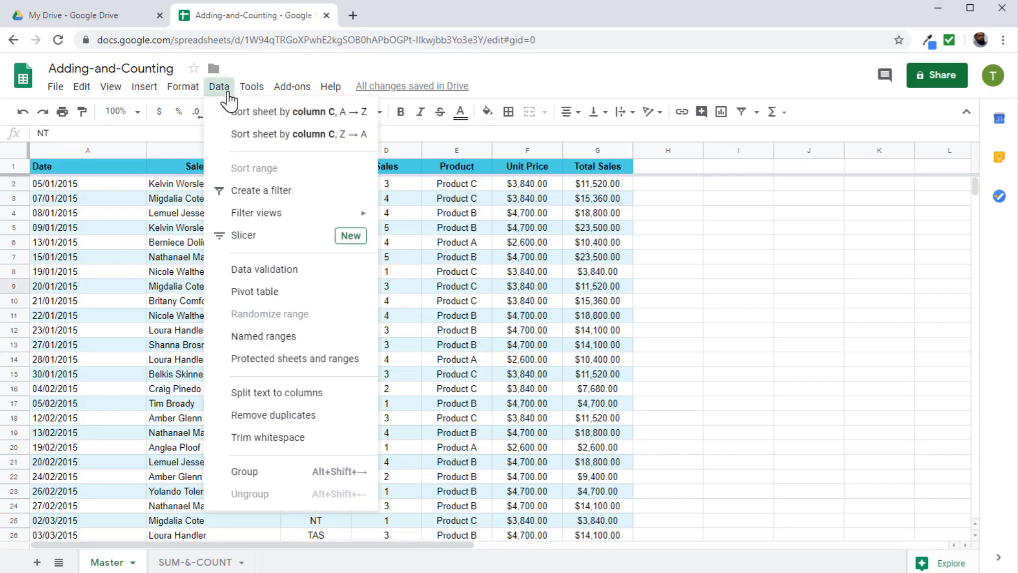
left_click(260, 294)
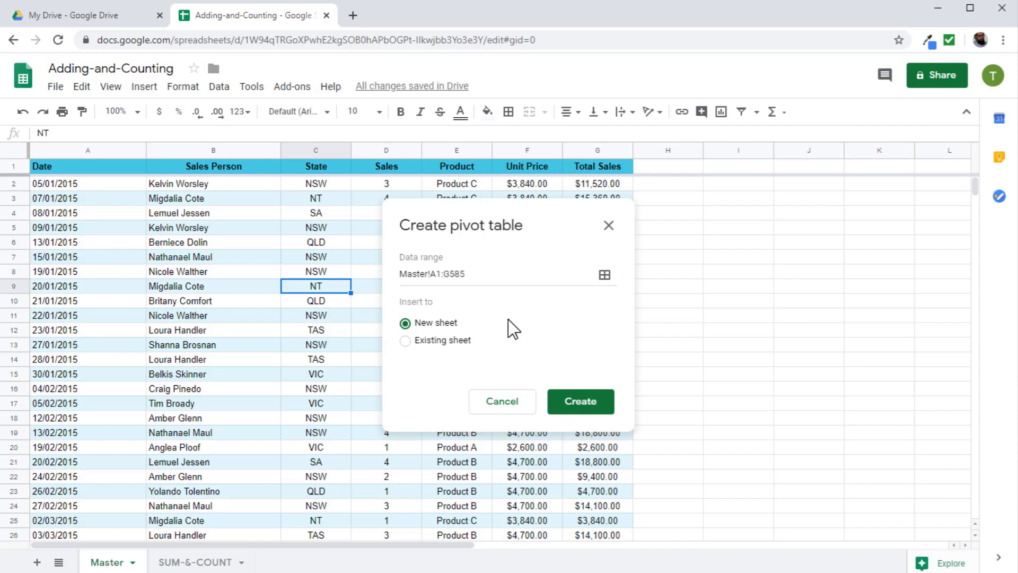
left_click(586, 403)
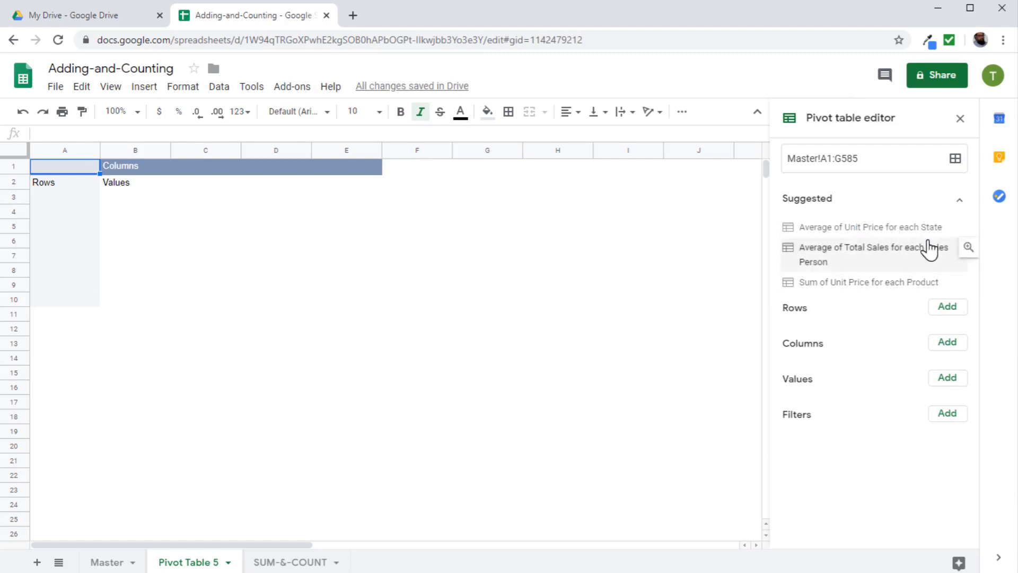
Close and reopen the pivot table editor, and add Sales Person as the row field
left_click(960, 119)
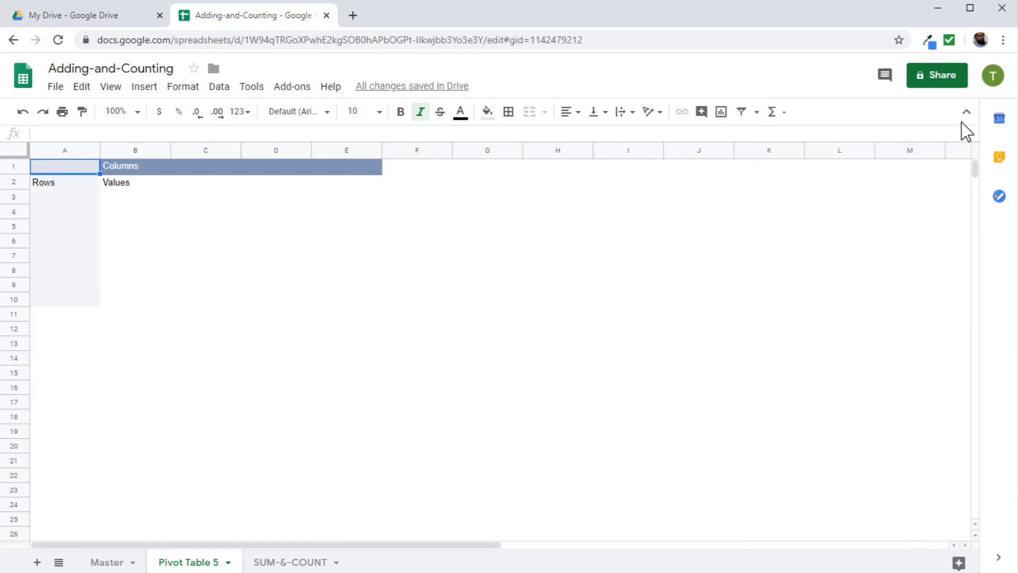
left_click(94, 200)
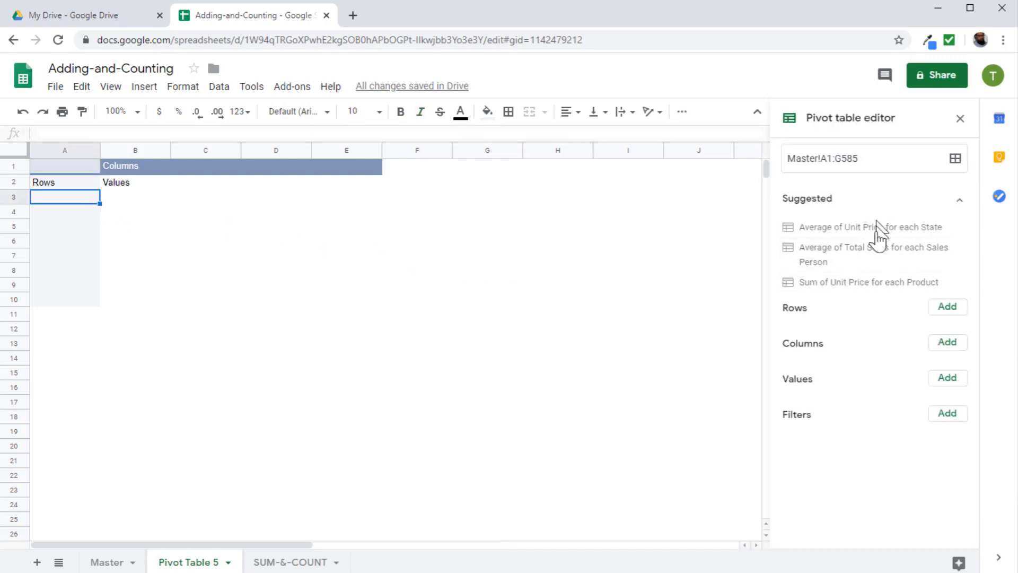
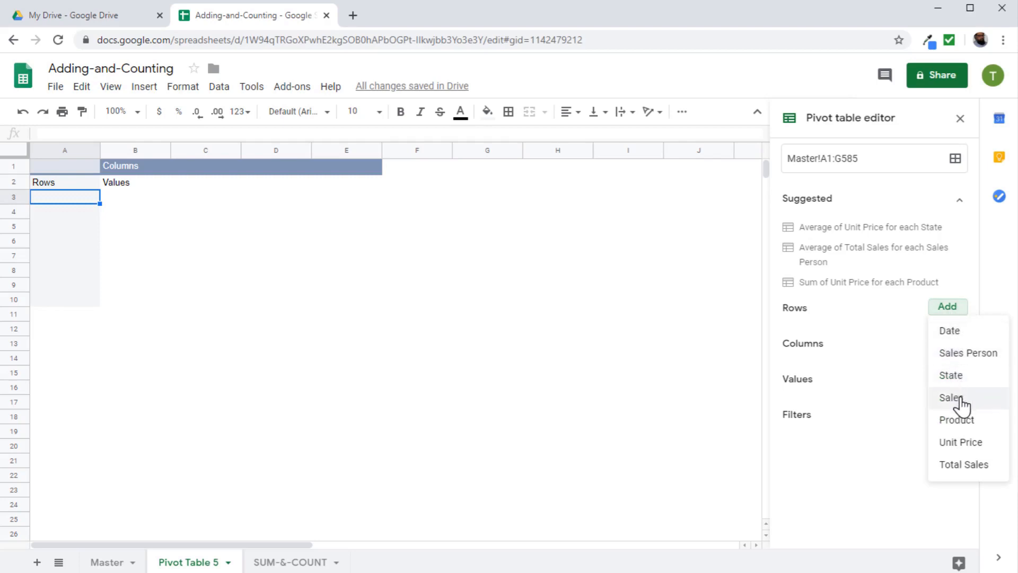
left_click(970, 356)
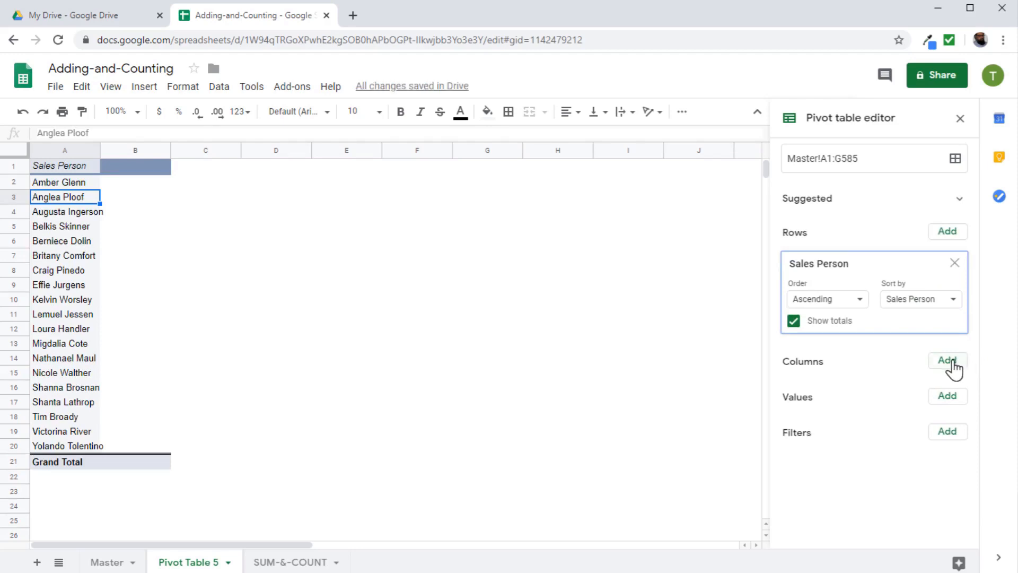
Add Product as the column field of the pivot table
left_click(947, 360)
left_click(953, 366)
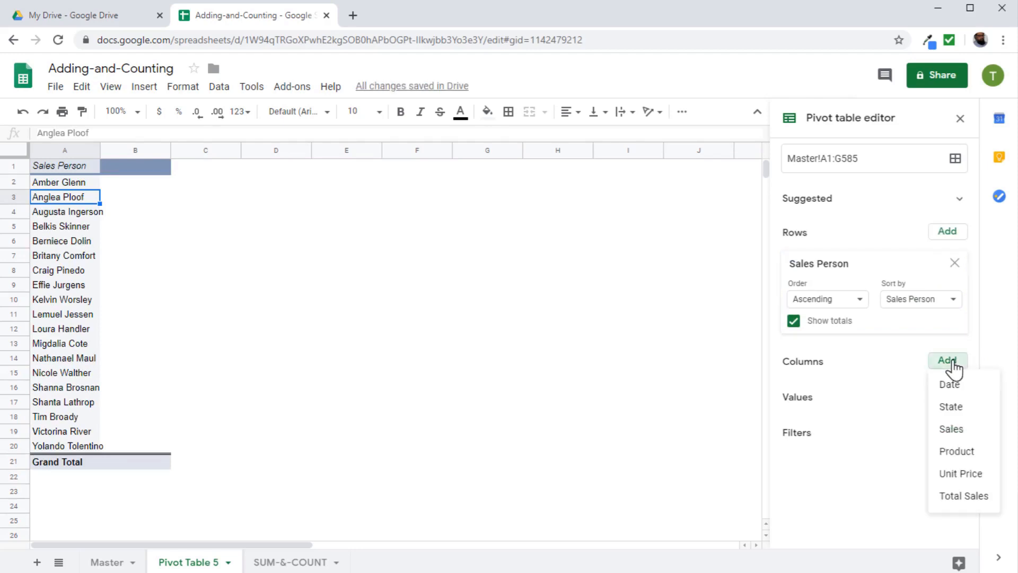
left_click(963, 451)
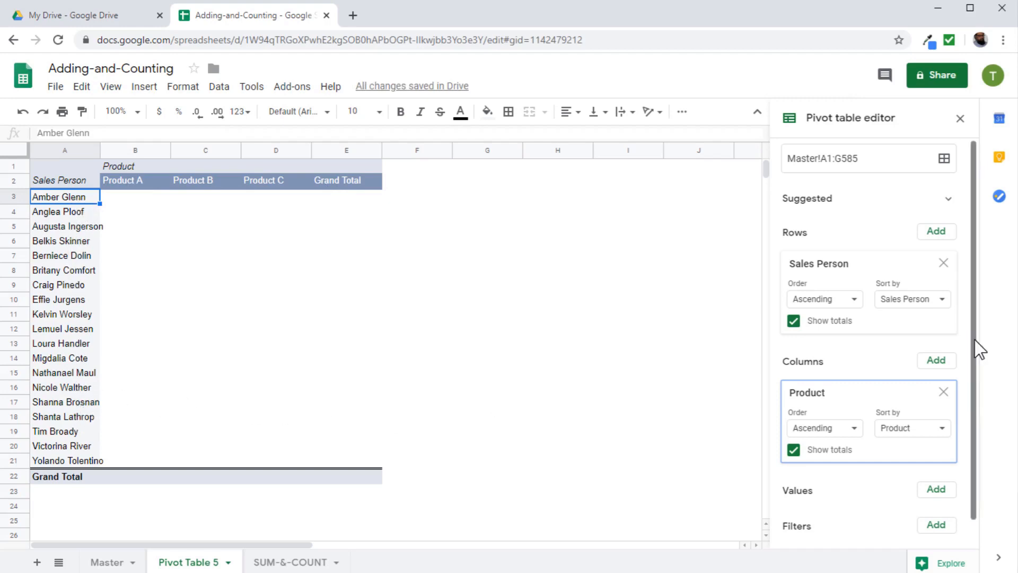
Add Total Sales as the pivot table's value field, summarized by SUM
left_click_drag(978, 345, 973, 374)
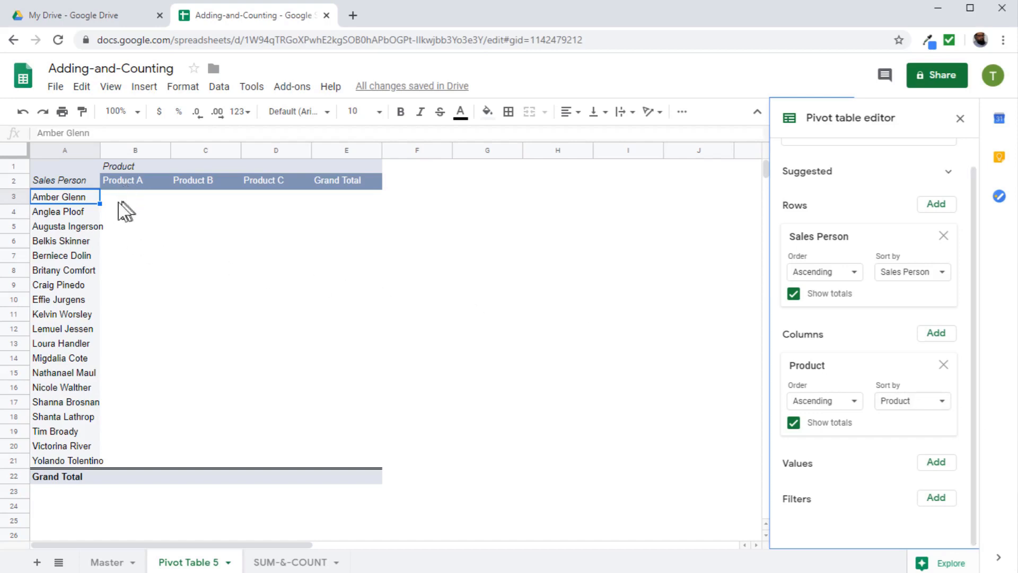
left_click(932, 465)
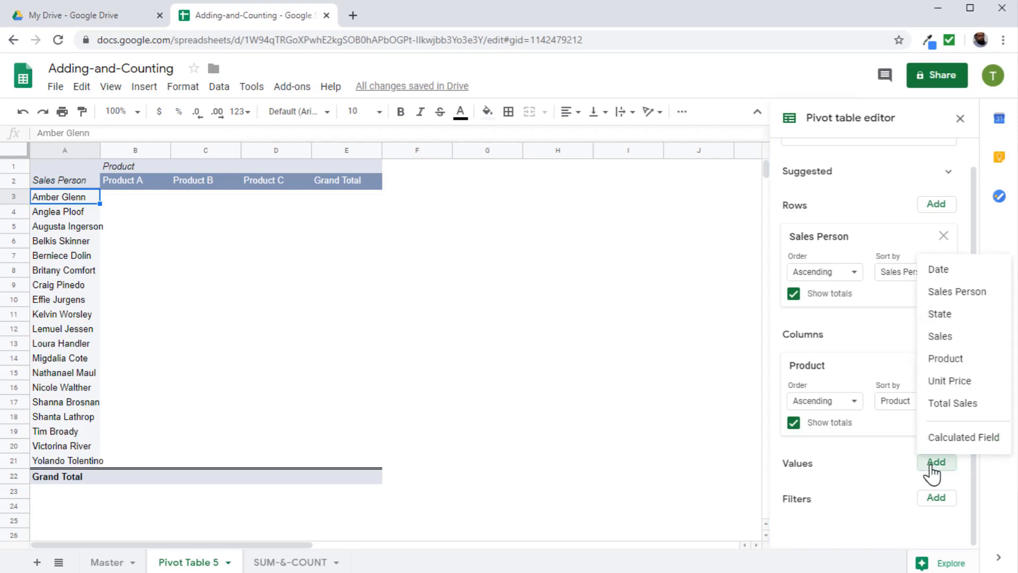
left_click(940, 408)
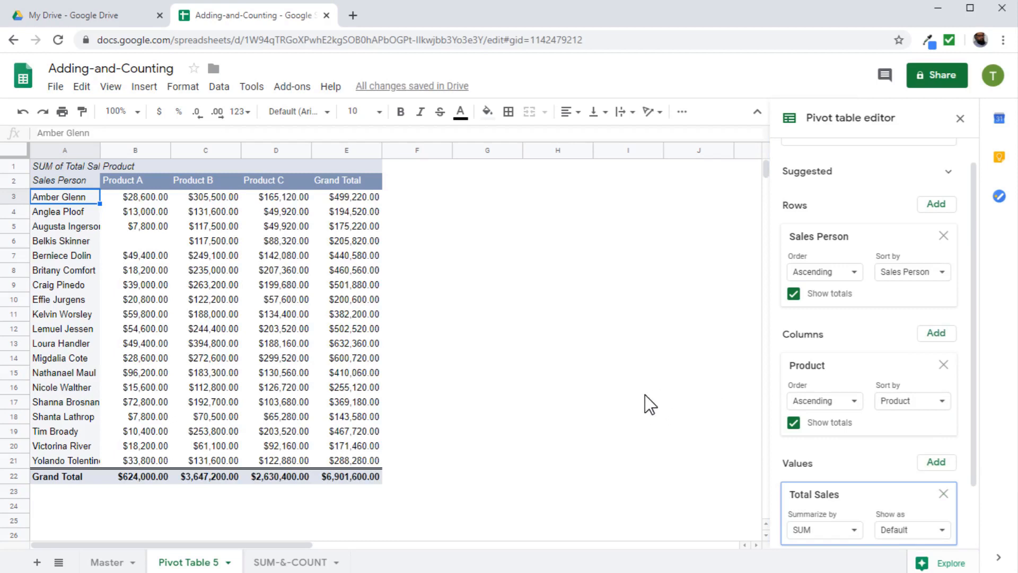
Change the summary function of the pivot table's Total Sales value to COUNT
left_click(80, 243)
left_click(129, 243)
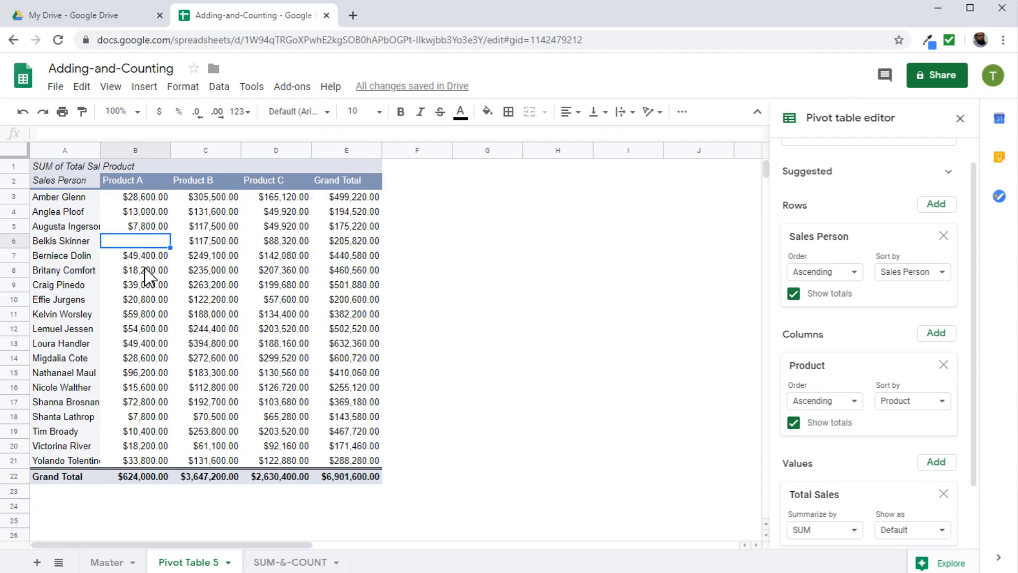
left_click(144, 267)
left_click(145, 246)
left_click(419, 335)
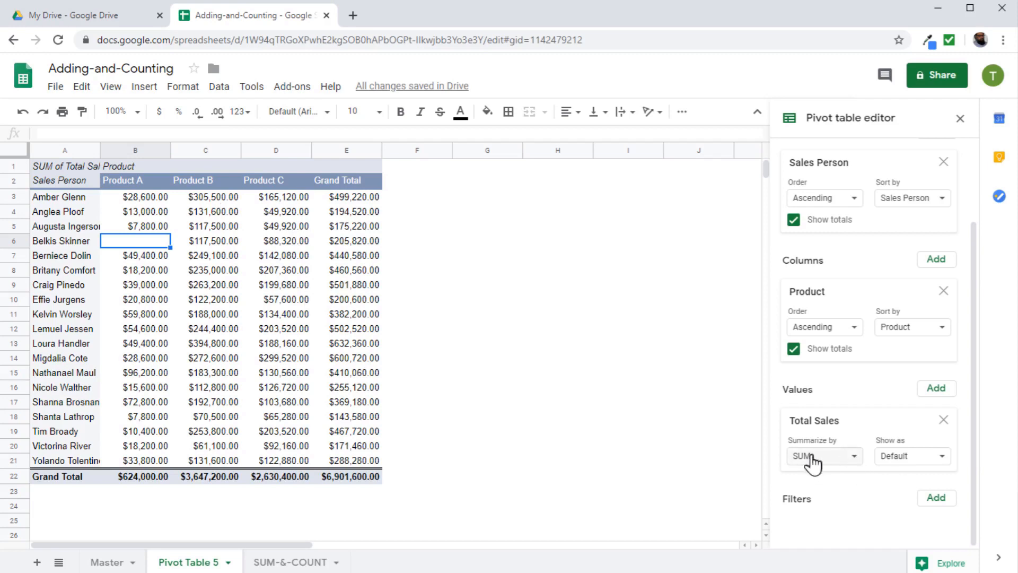
left_click(854, 457)
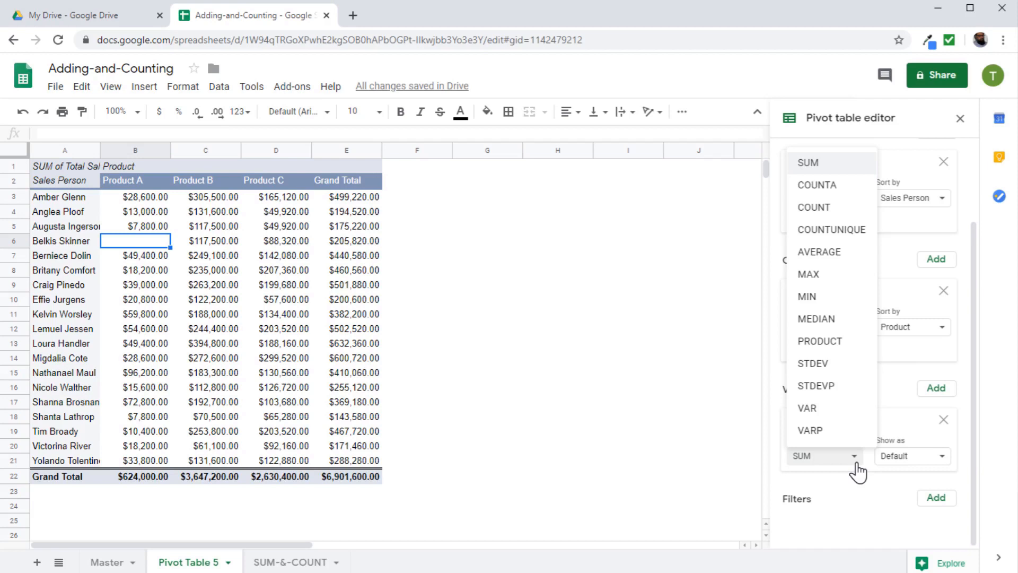
left_click(825, 211)
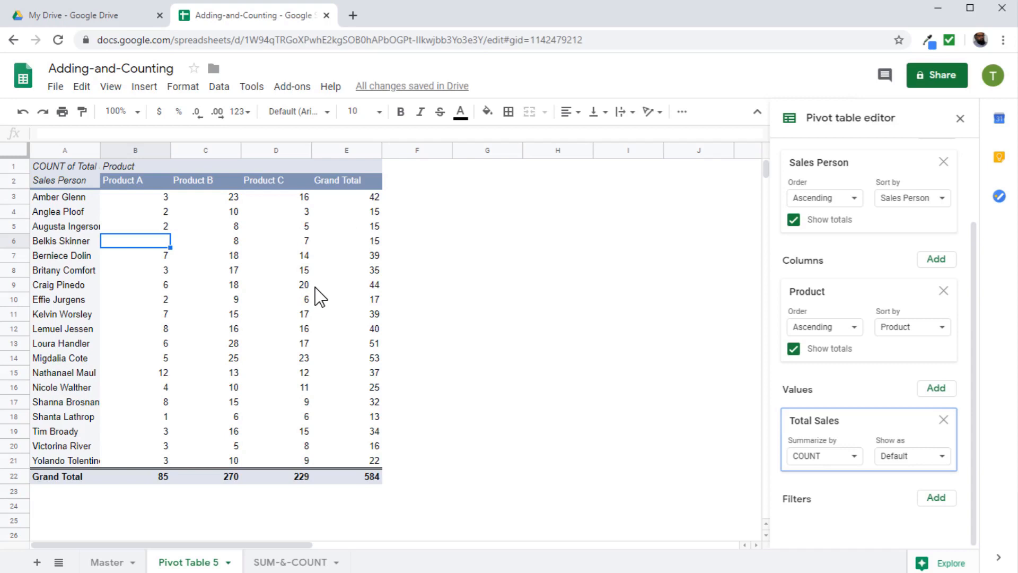
Examine the sales counts per sales person, comparing the individual product columns with the Grand Total column
left_click(372, 201)
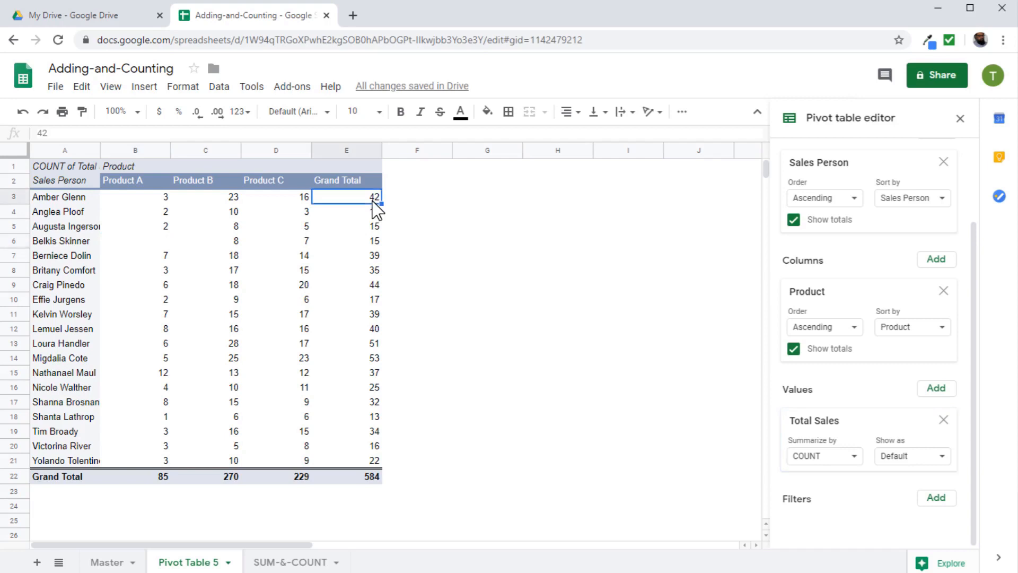
left_click(74, 198)
left_click(270, 200)
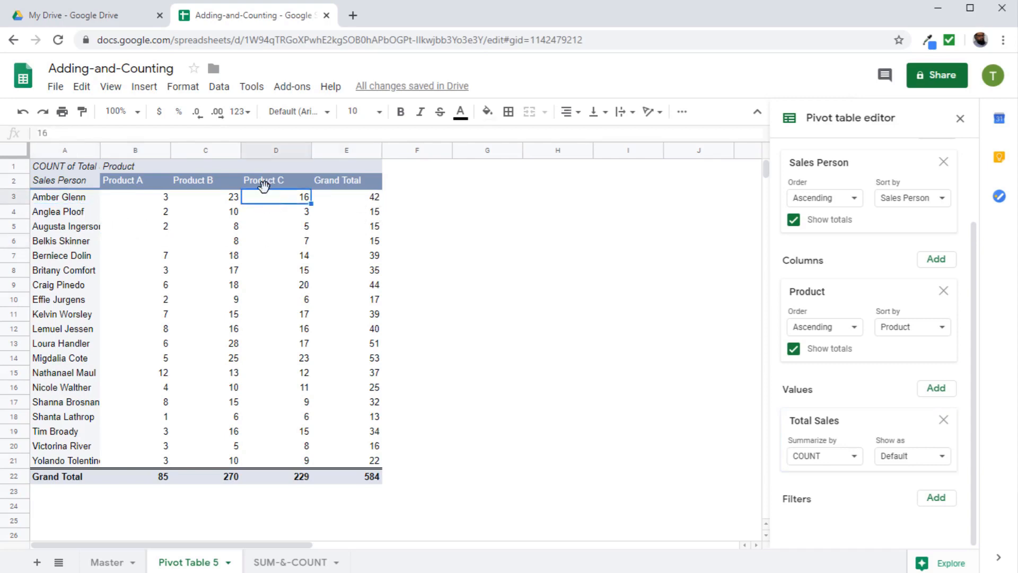
left_click(234, 200)
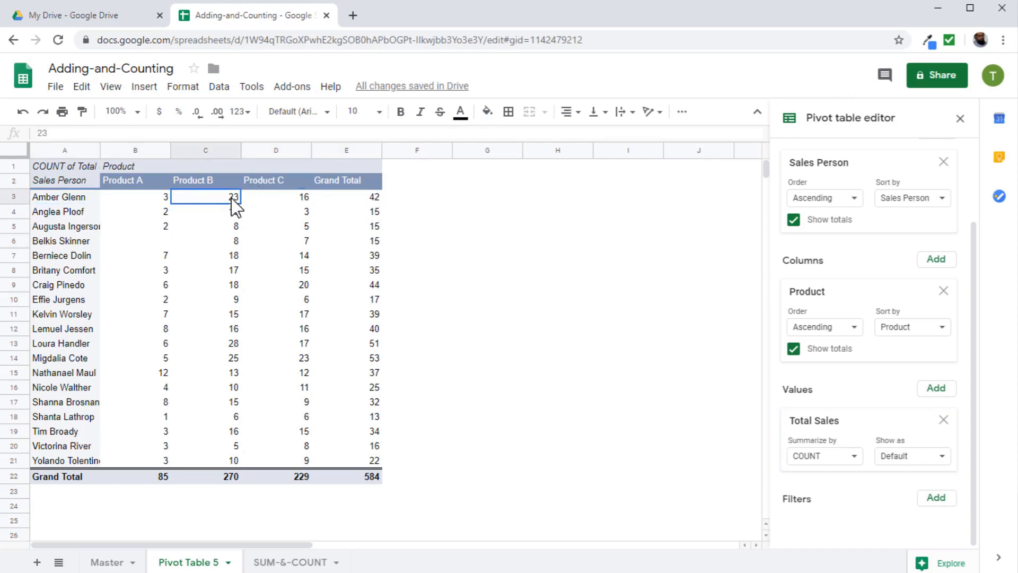
left_click(205, 182)
left_click(145, 184)
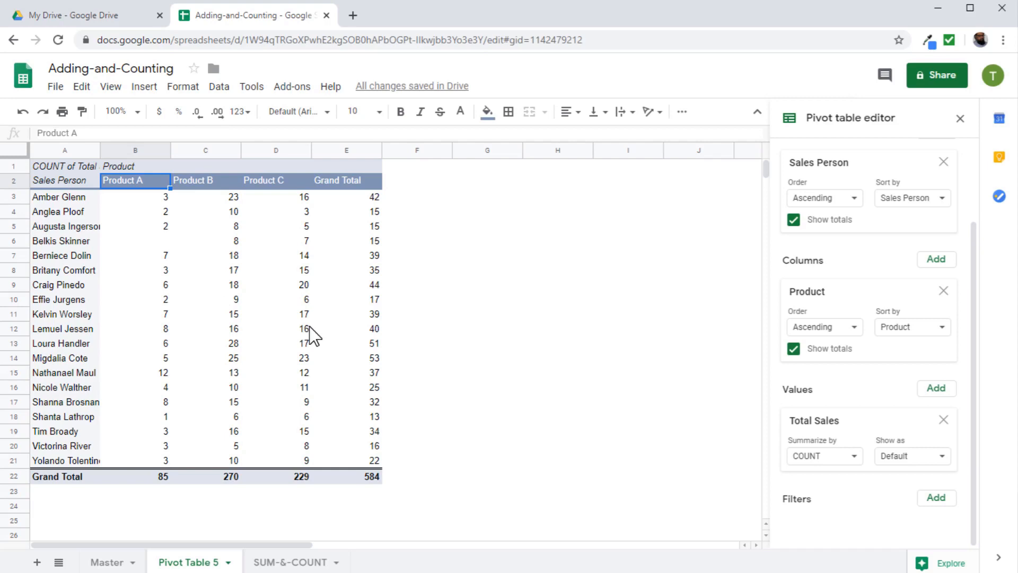
left_click(373, 347)
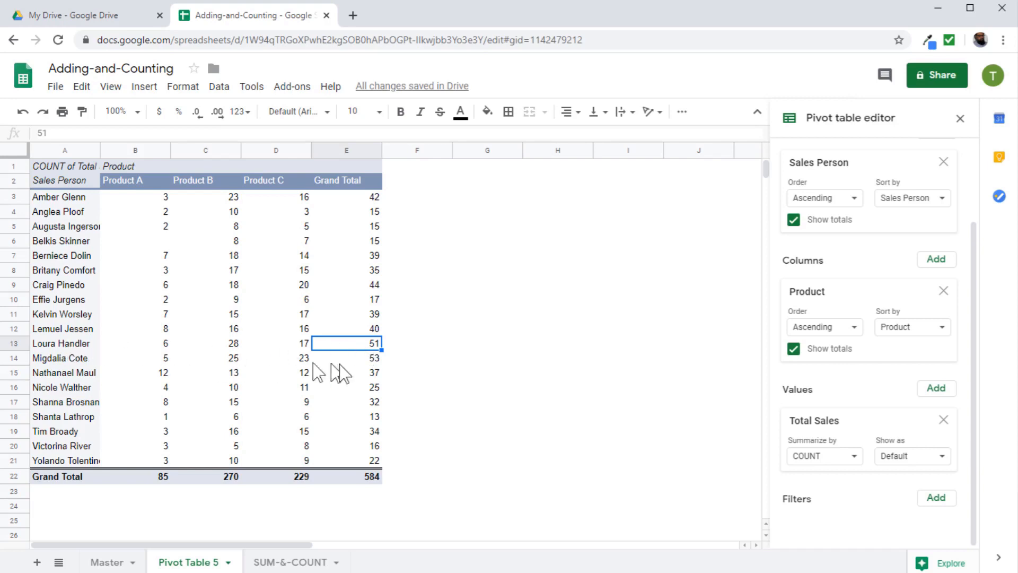
left_click(368, 362)
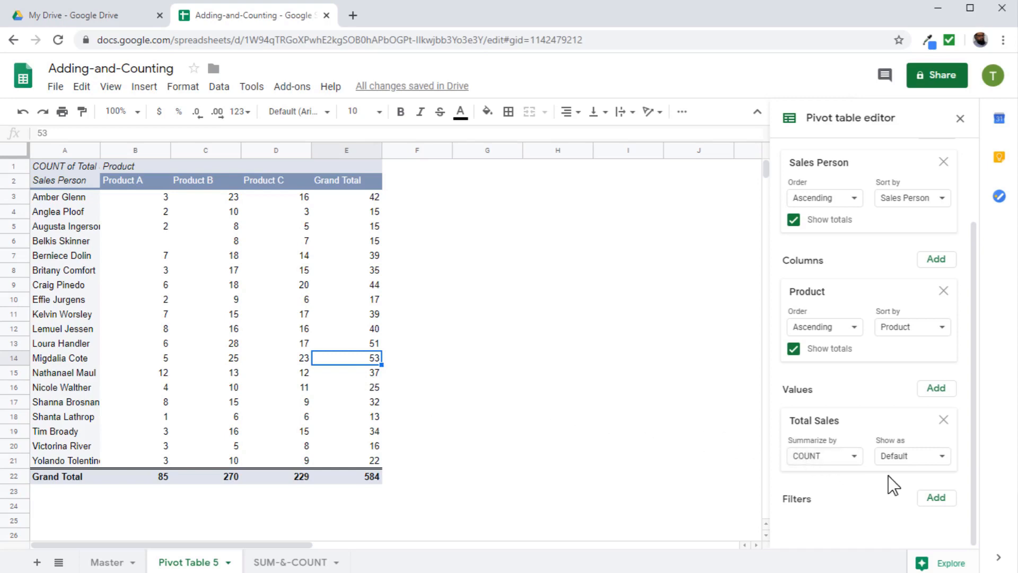
Replace the Total Sales value field with the Sales field, summarized by SUM
left_click(944, 420)
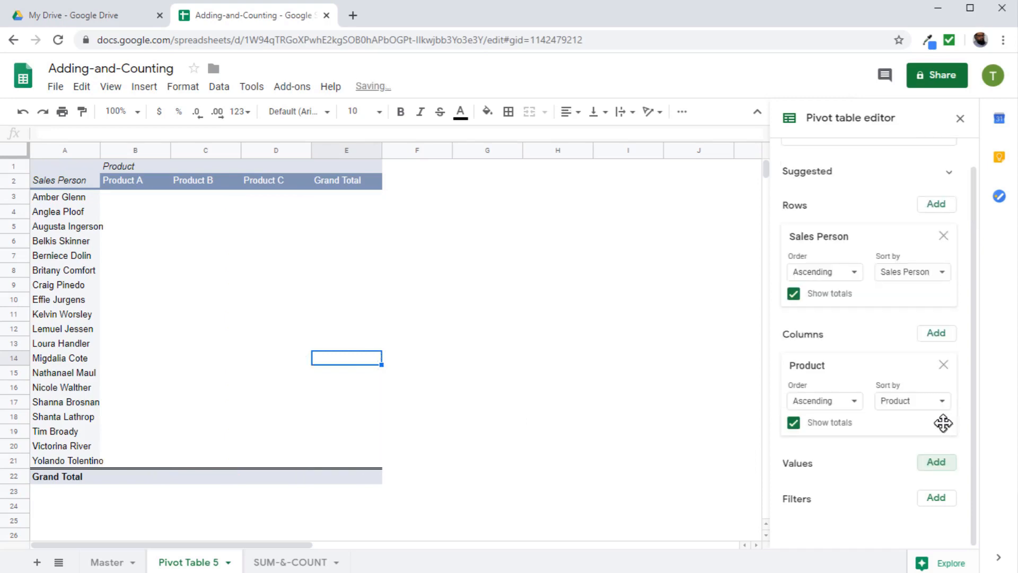
left_click(936, 462)
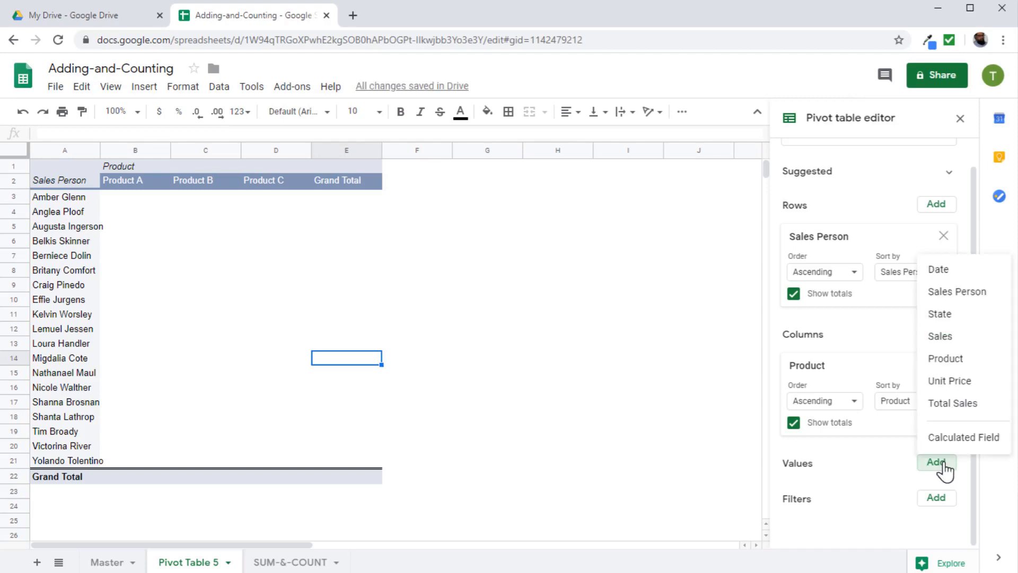
left_click(941, 339)
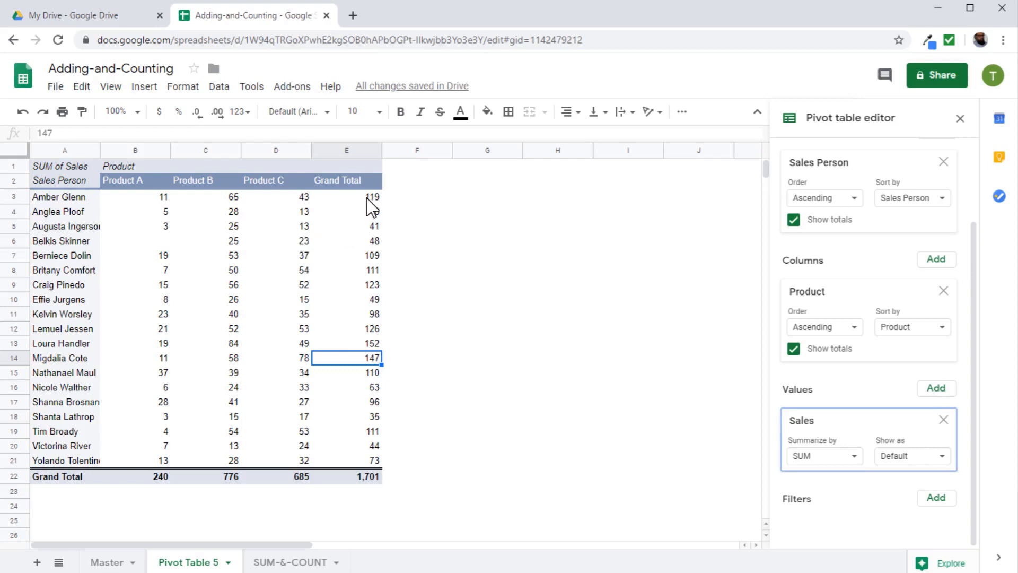
Check the Sales, Product and Total Sales entries in the Master sheet's source rows
left_click(107, 561)
left_click(366, 186)
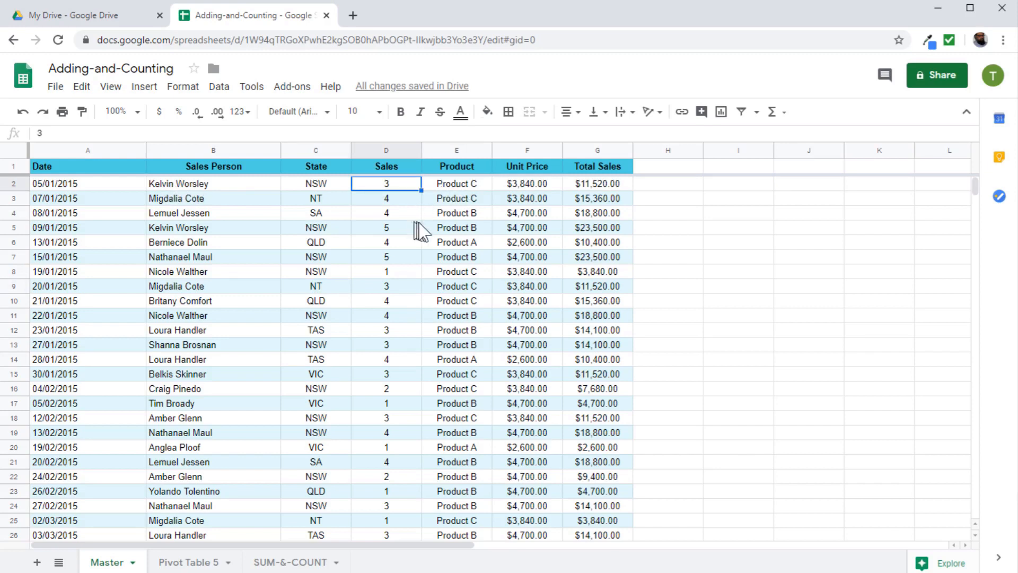
left_click(449, 231)
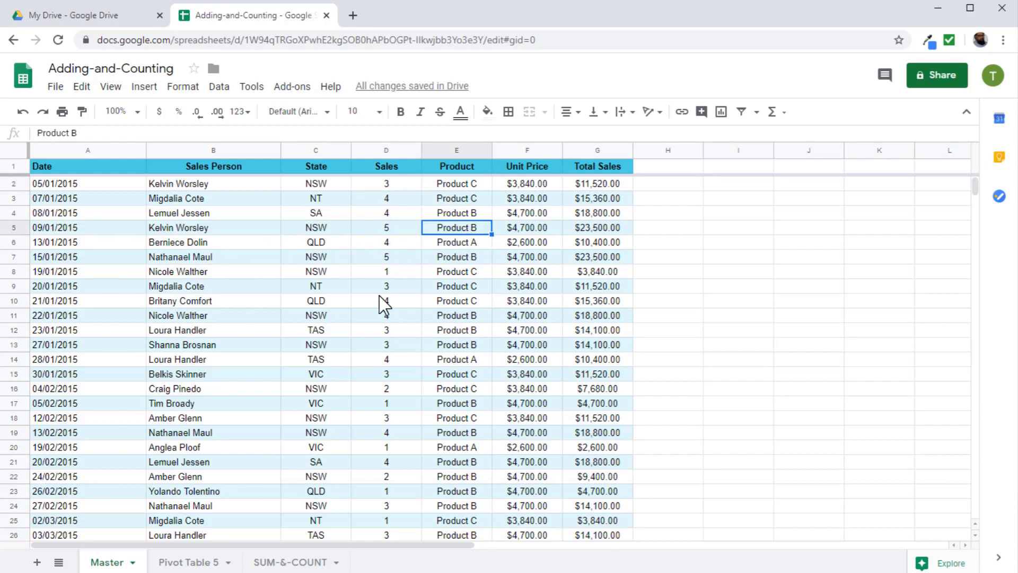
left_click(598, 185)
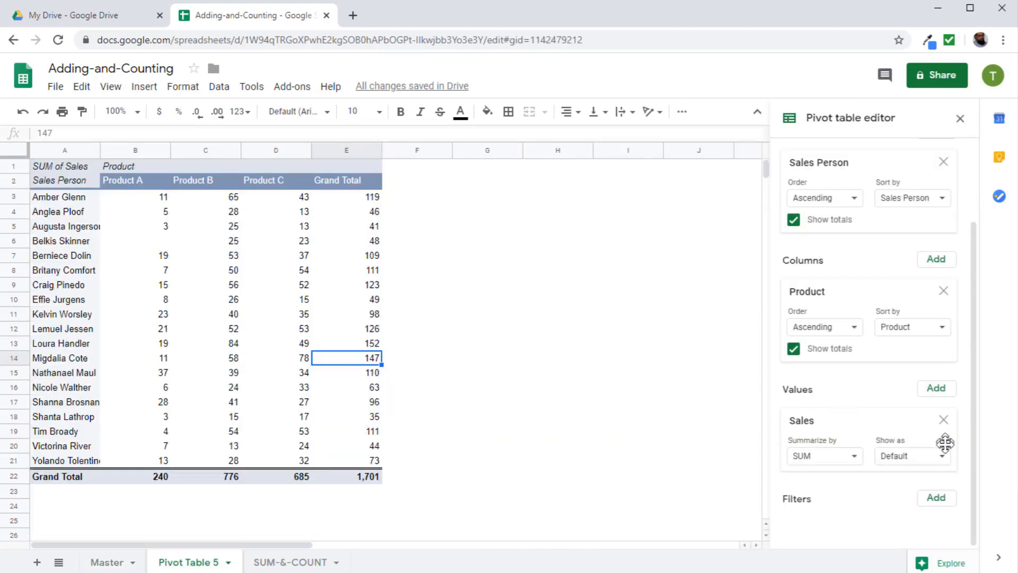
Replace the Sales value field with Total Sales, summarized by COUNT
left_click(943, 420)
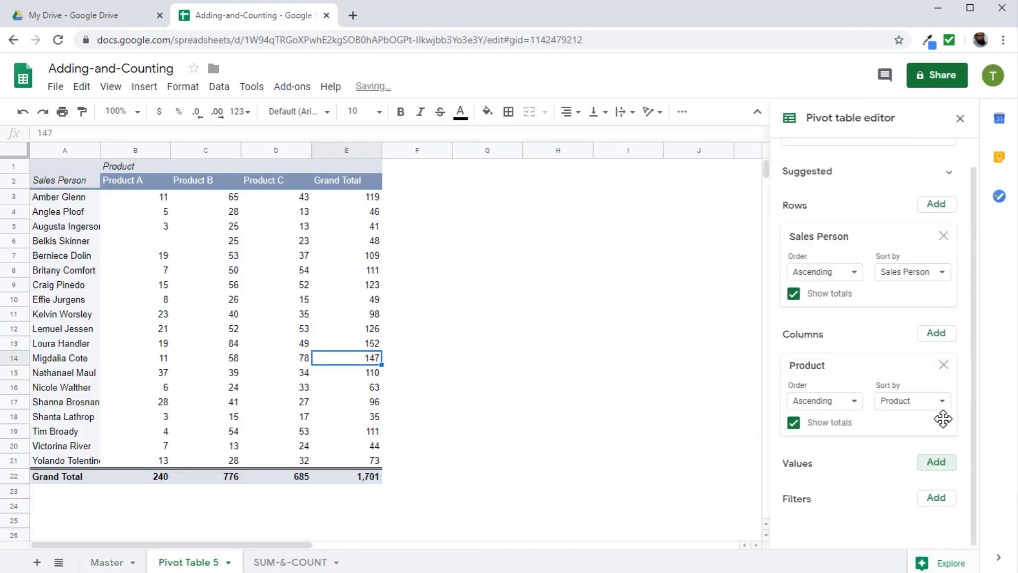
left_click(937, 464)
left_click(953, 402)
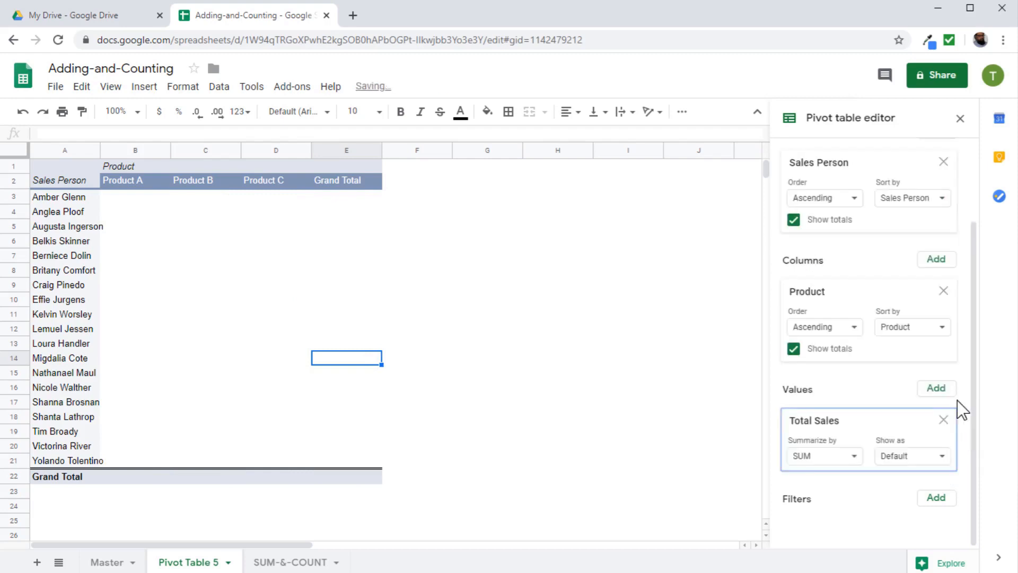
left_click(854, 461)
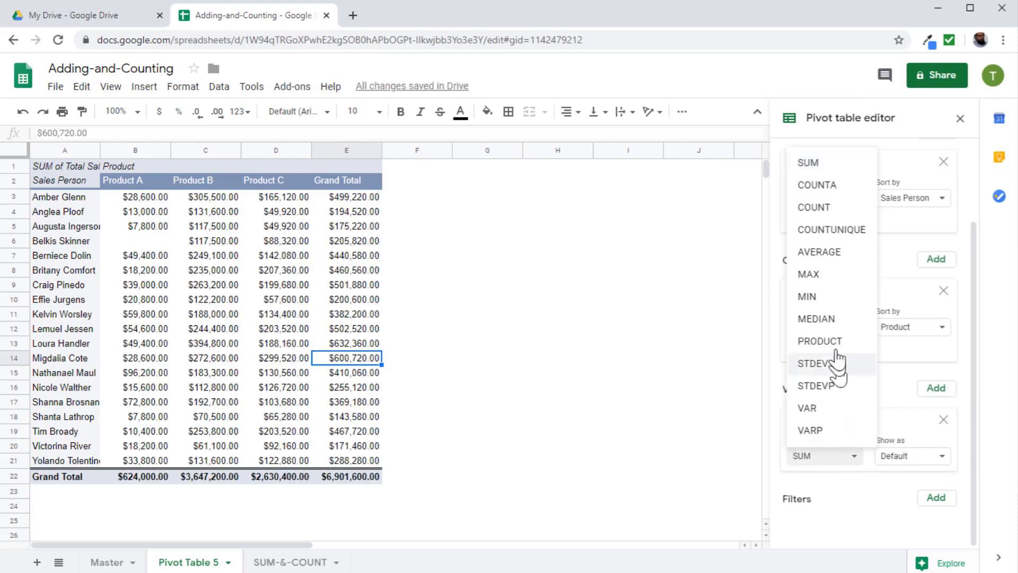
left_click(813, 208)
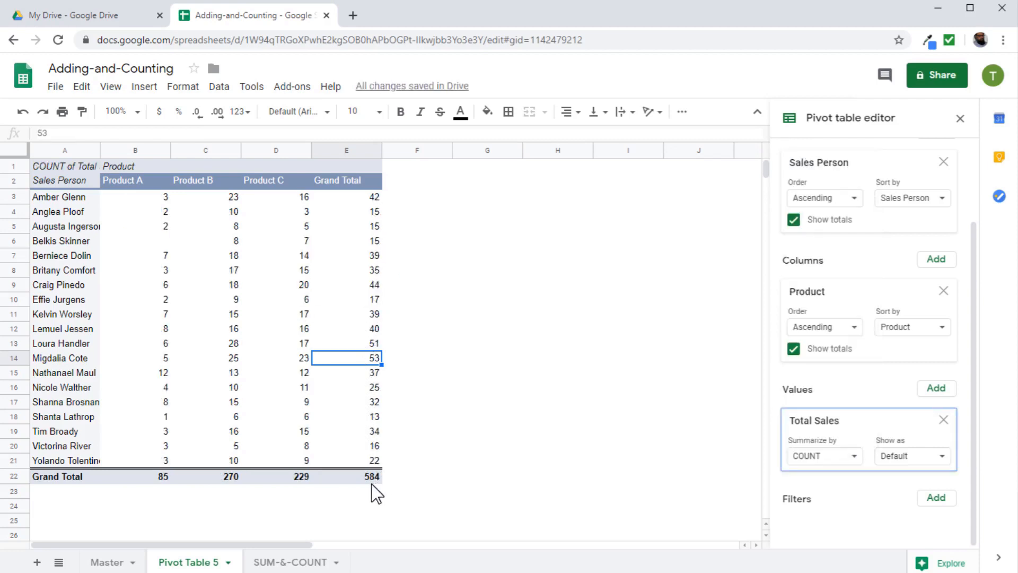
Compare the pivot table with the Master sheet and review the available summary functions for Total Sales
left_click(107, 562)
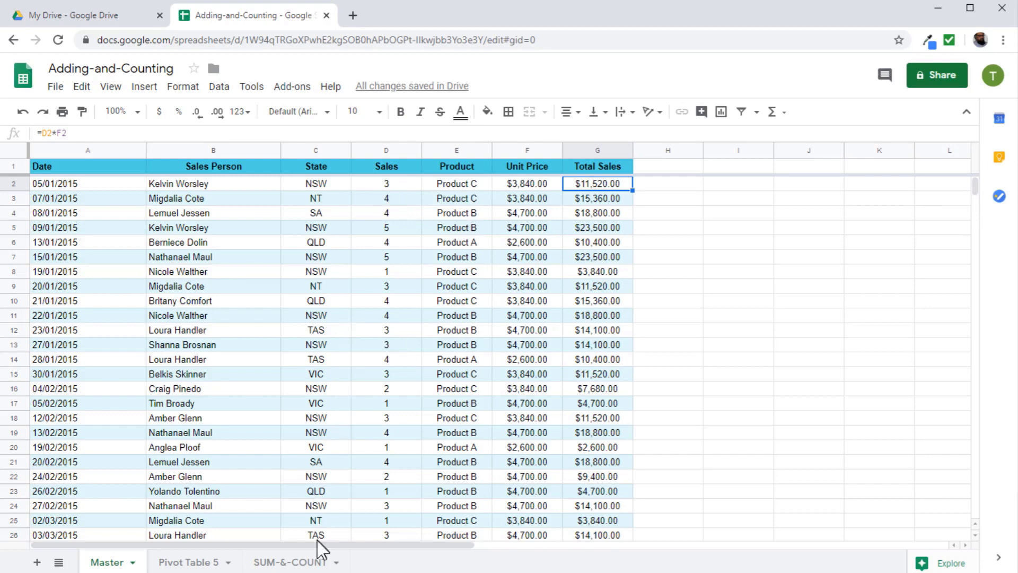
left_click(188, 562)
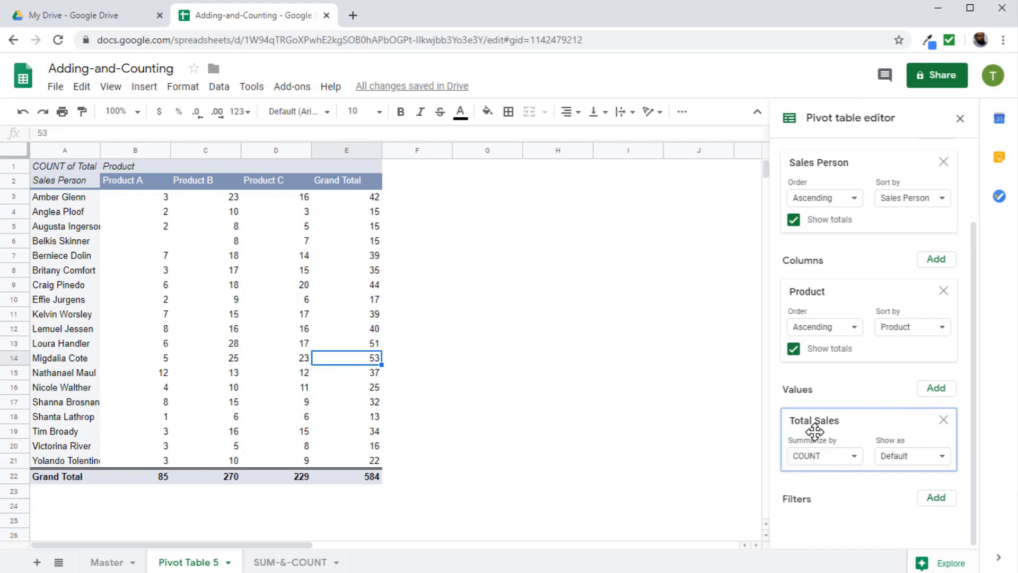
left_click(853, 457)
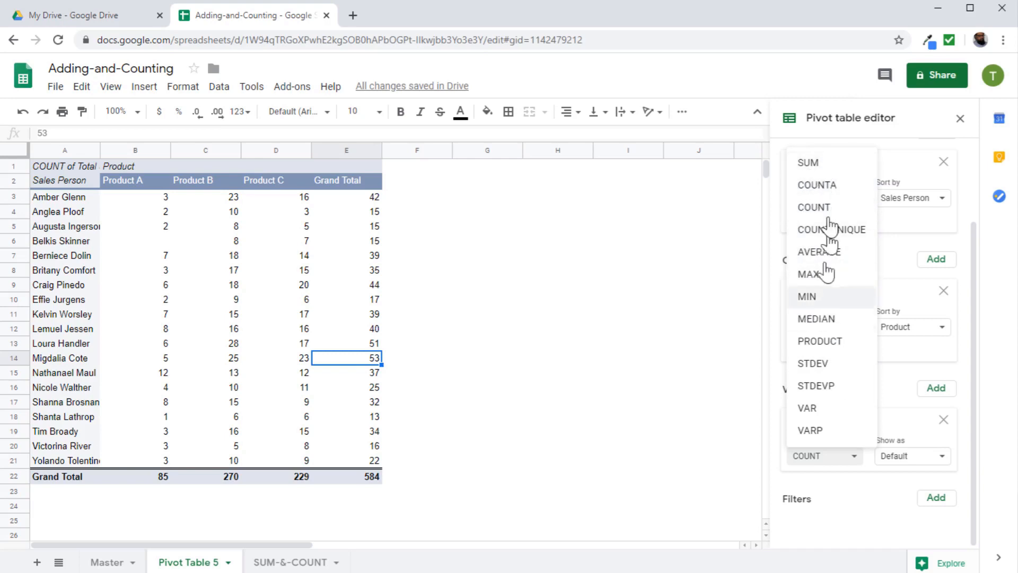
left_click(891, 381)
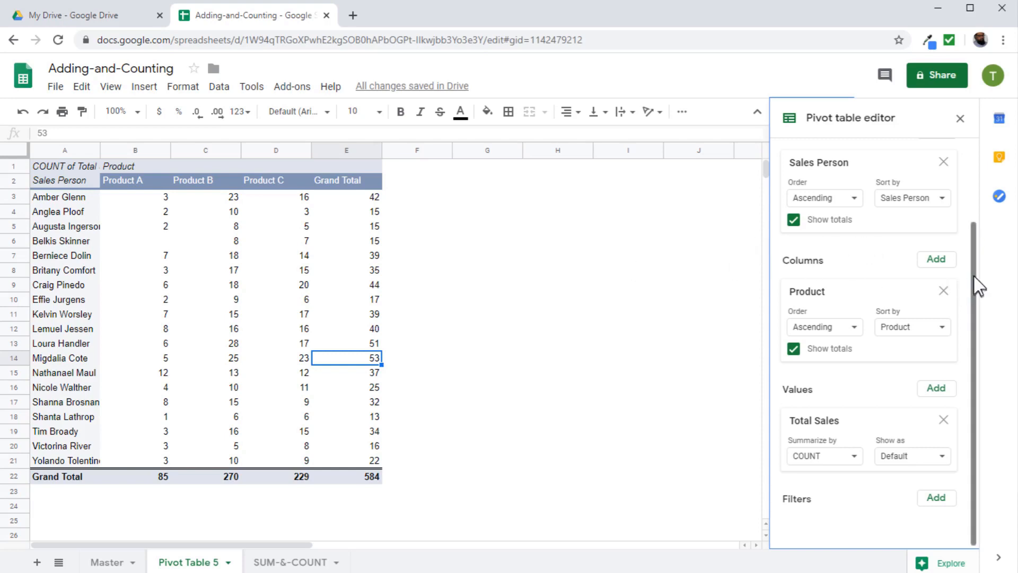
Open the pivot table's data range selection to review its source range on the Master sheet
left_click_drag(973, 275, 974, 178)
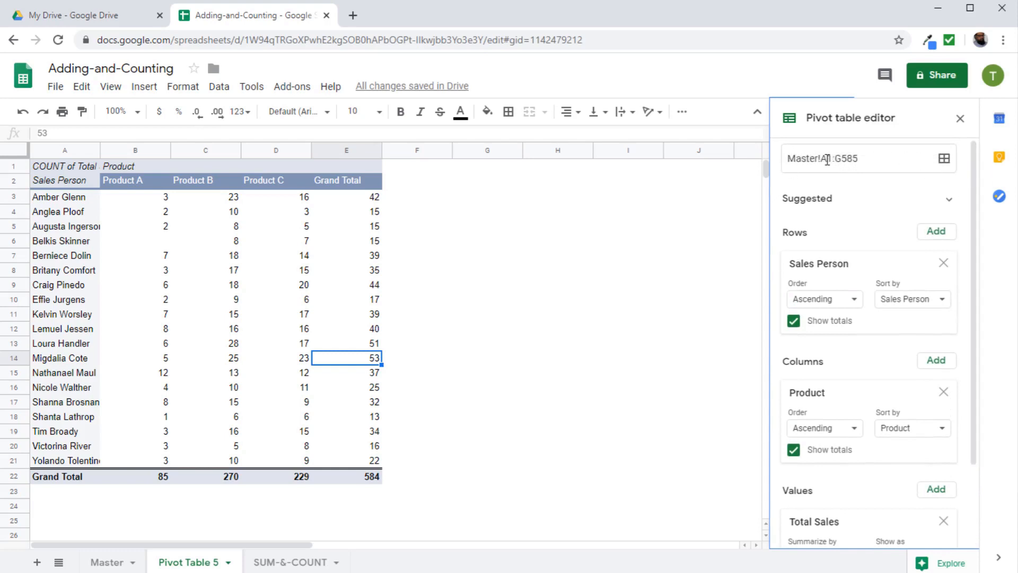
left_click(944, 158)
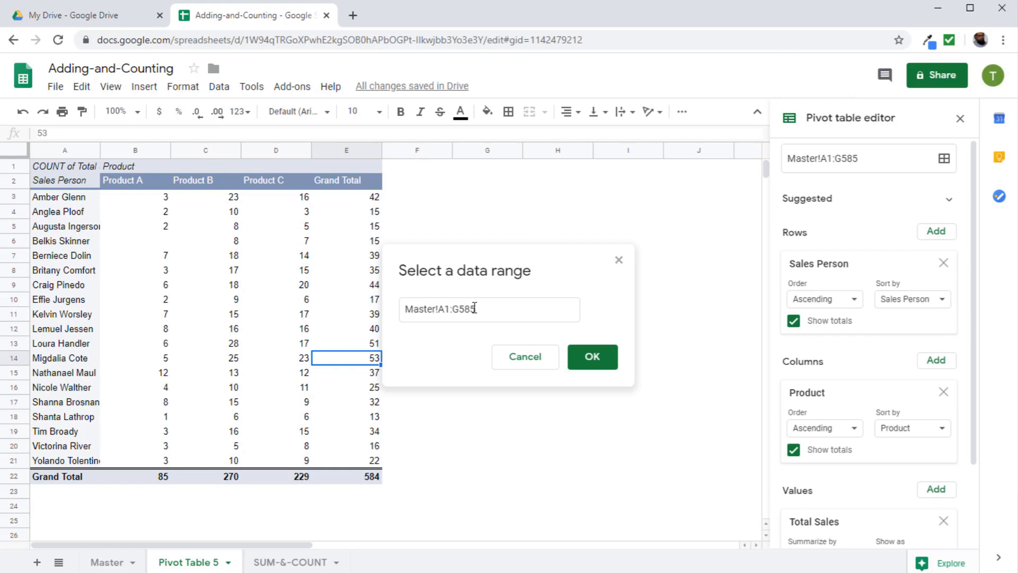
left_click(106, 563)
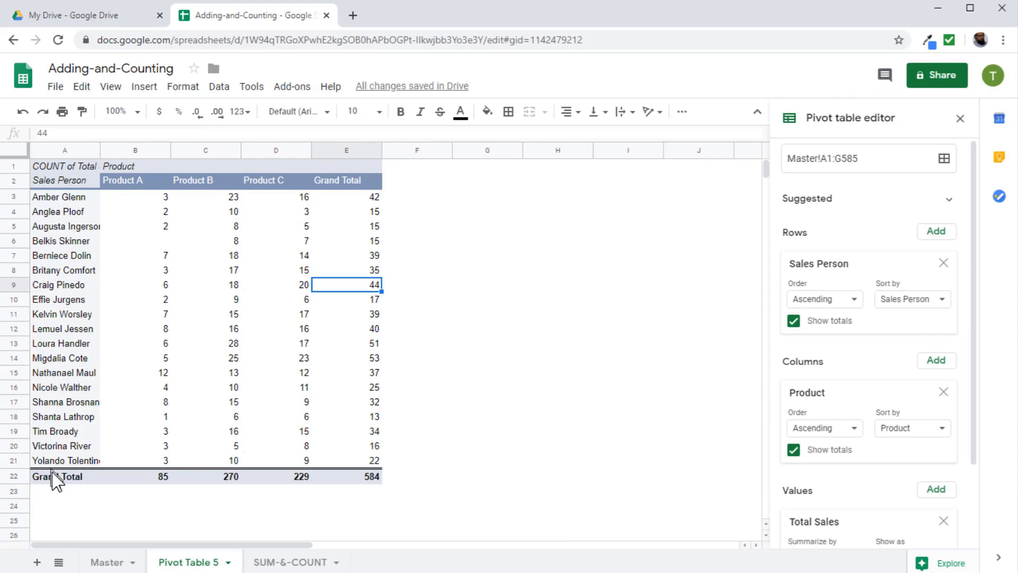
Sort both the Sales Person rows and the Product columns in descending order
left_click(848, 303)
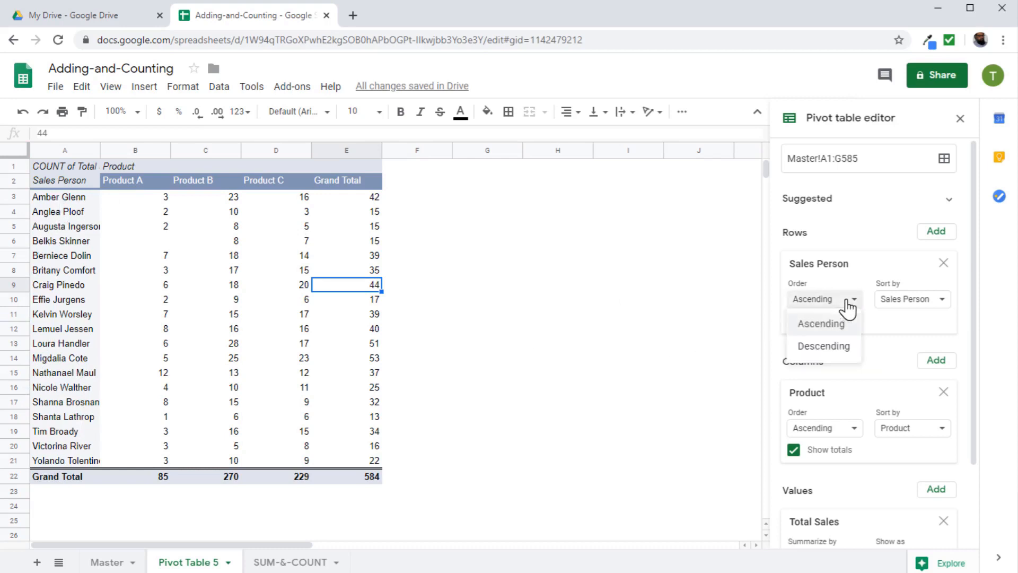
left_click(838, 345)
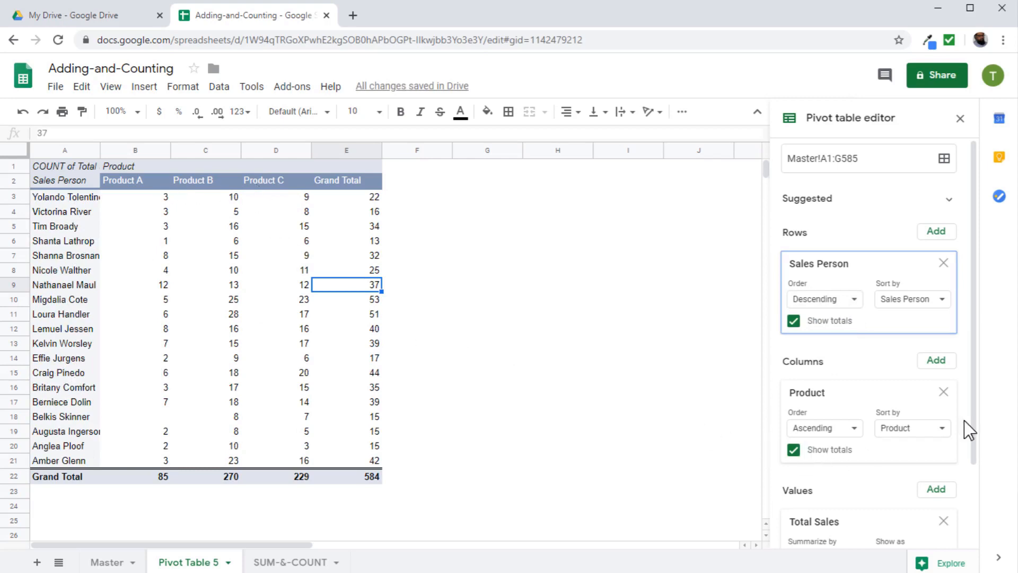
left_click_drag(973, 409, 972, 427)
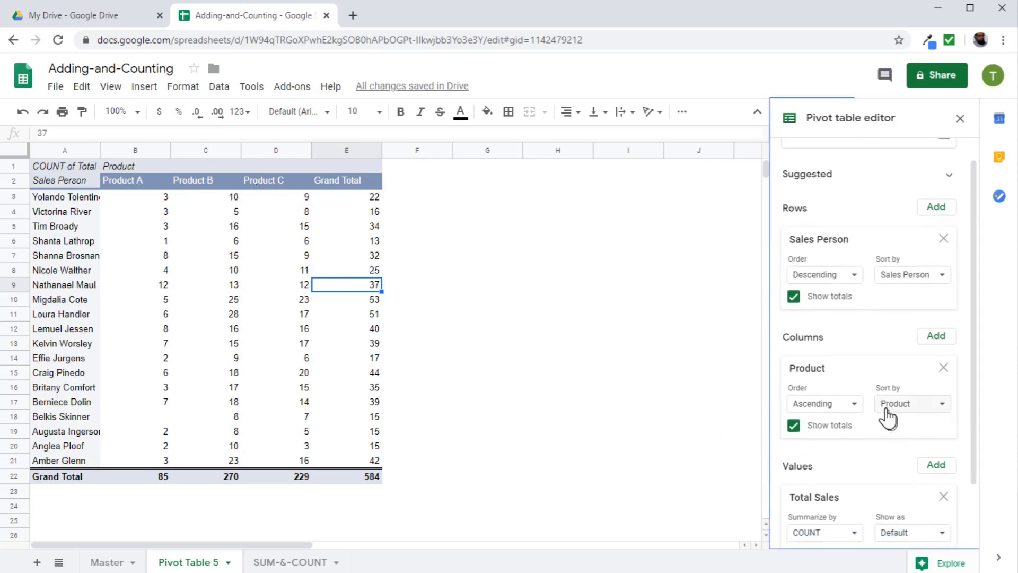
left_click(854, 405)
left_click(853, 405)
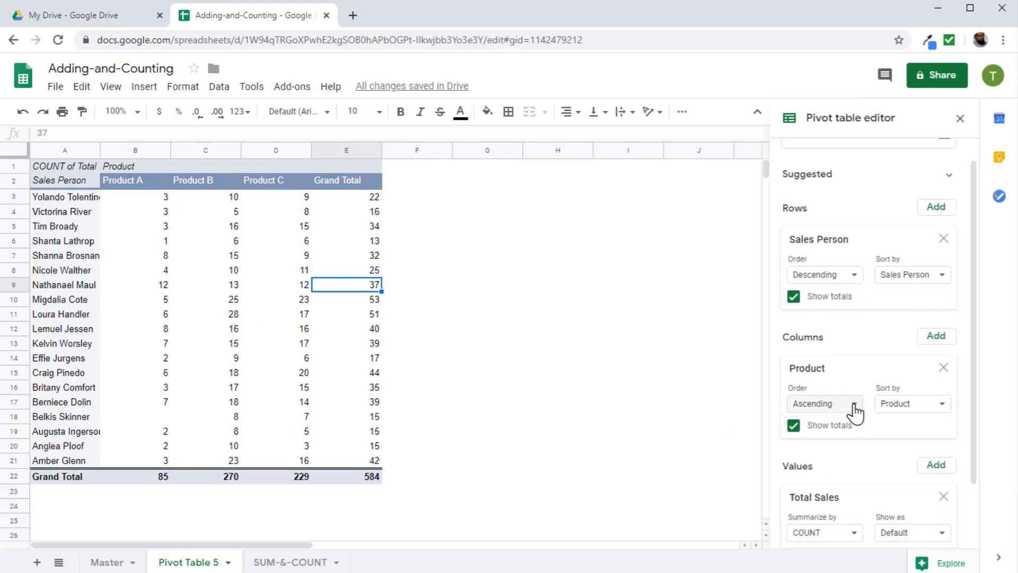
left_click(855, 411)
left_click(828, 450)
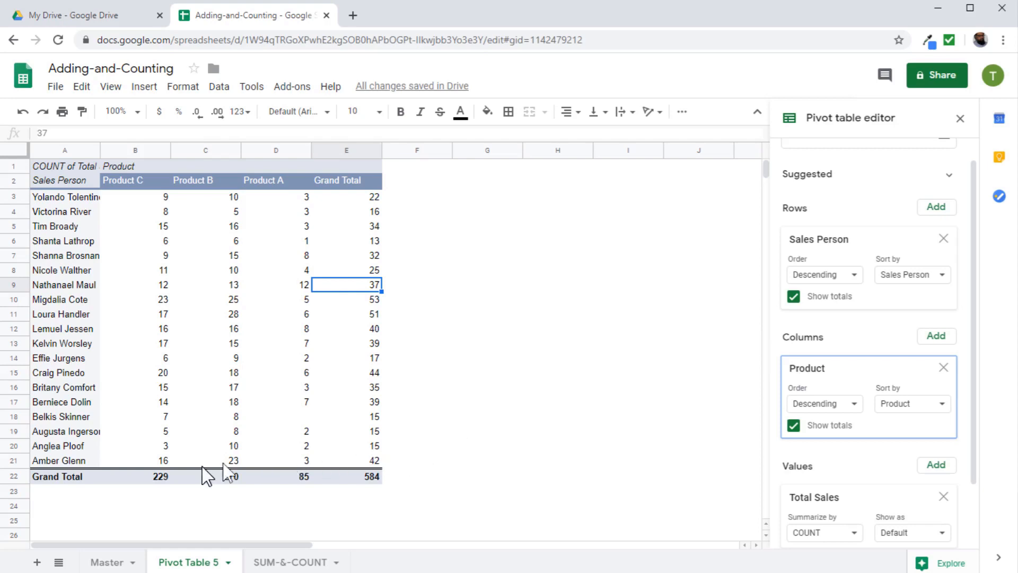
Turn off the totals for the Product columns and the Sales Person rows
left_click(793, 427)
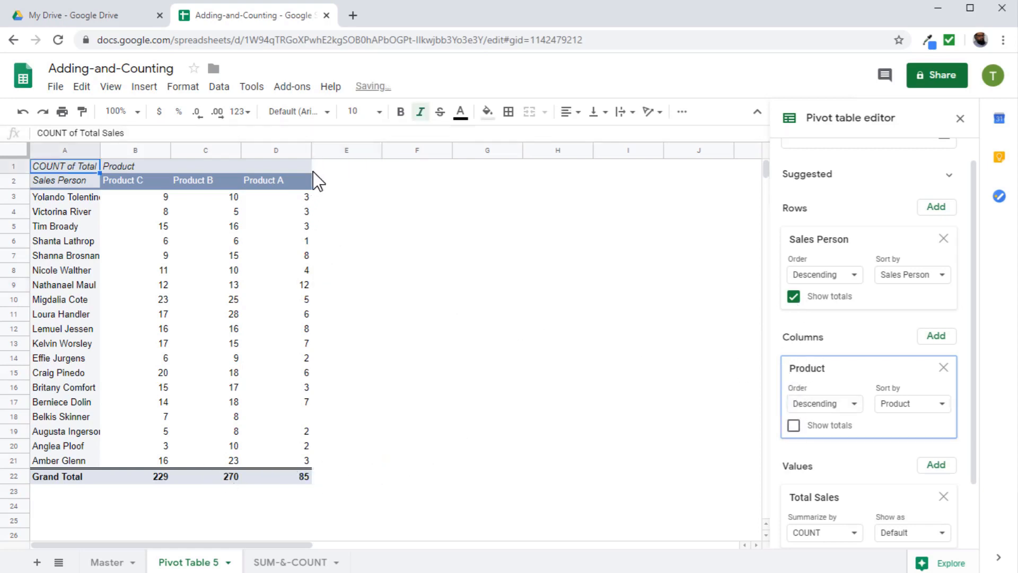
left_click(794, 298)
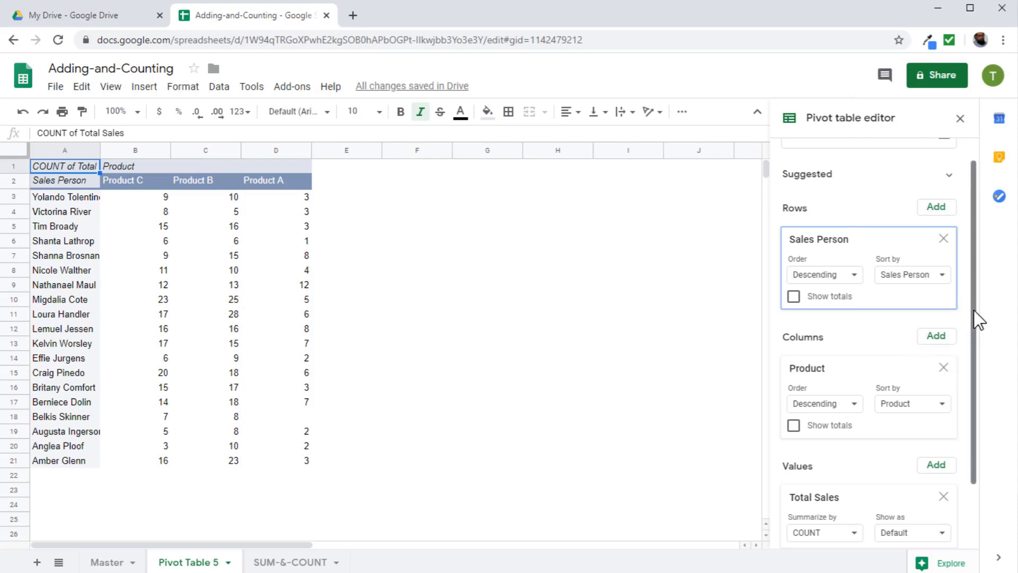
scroll(974, 311, "up", 1)
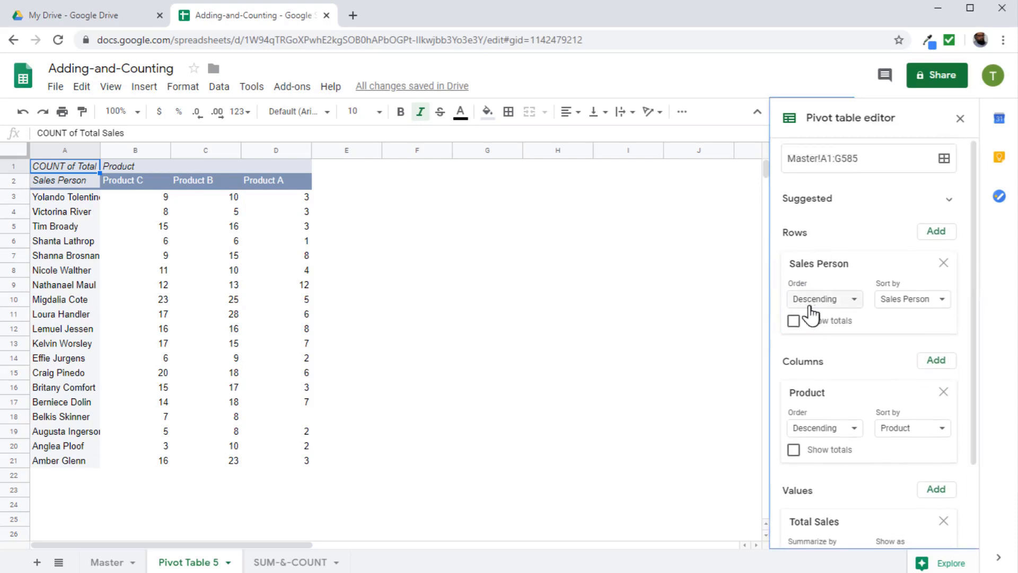
Turn the totals back on for both the Sales Person rows and the Product columns
left_click(793, 320)
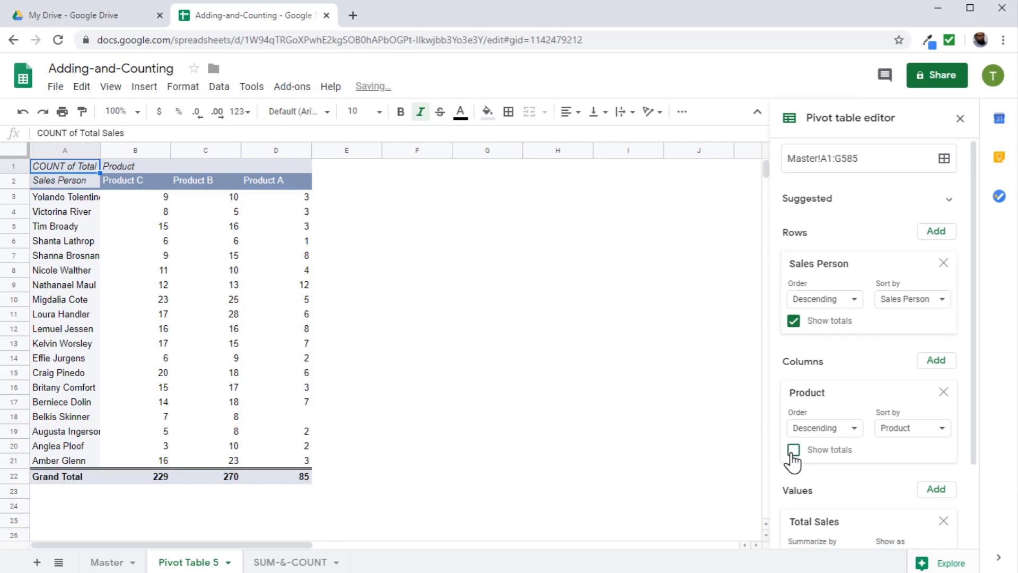
left_click(791, 454)
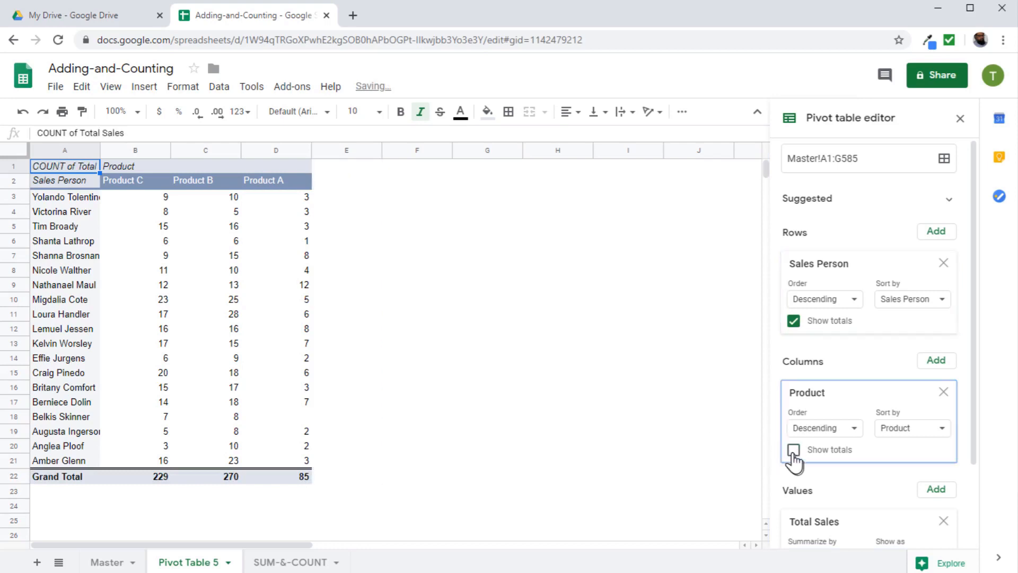
left_click(794, 451)
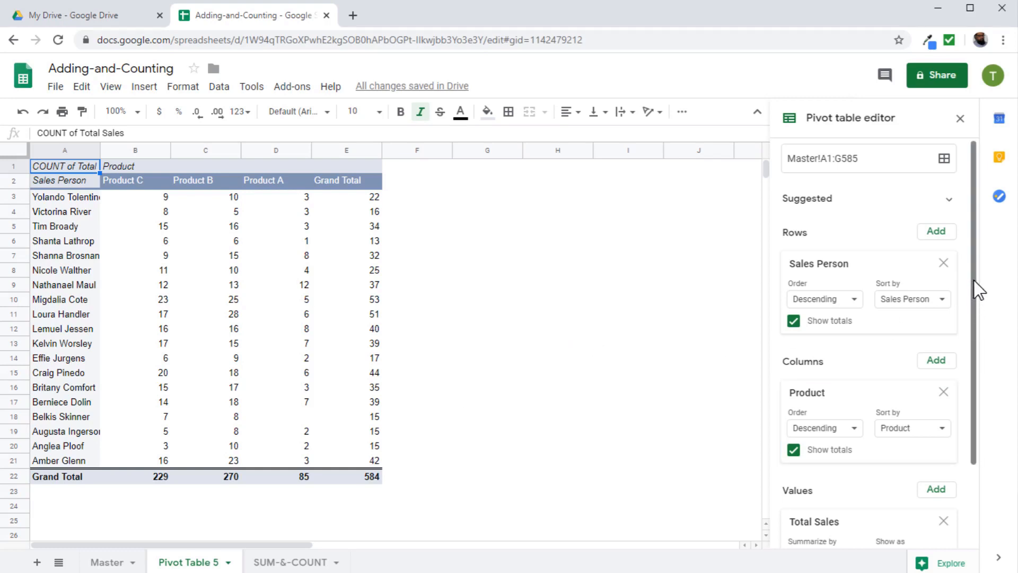
Replace the Sales Person field in the pivot table's rows with the State field
left_click_drag(973, 280, 969, 386)
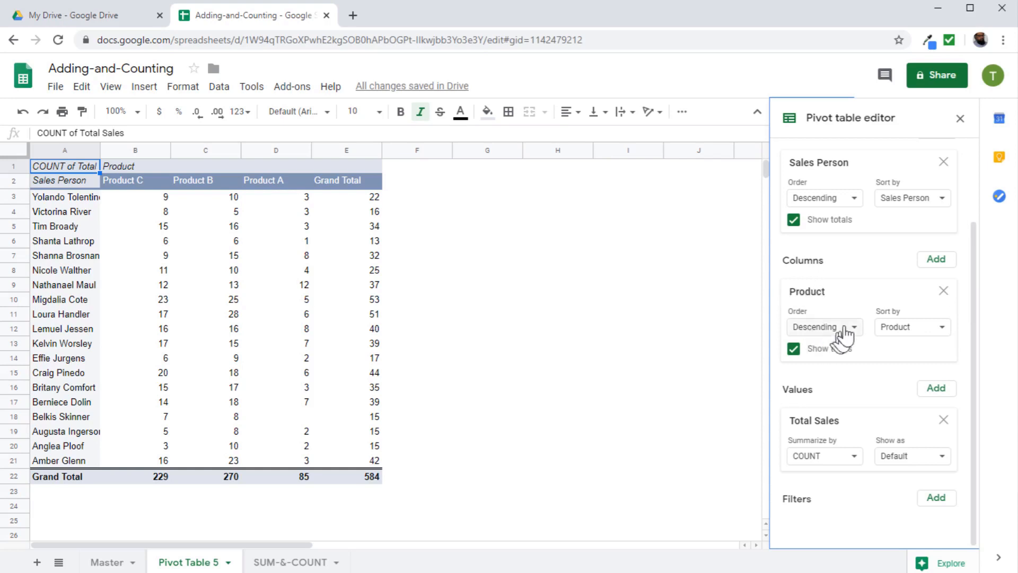
left_click_drag(975, 294, 981, 218)
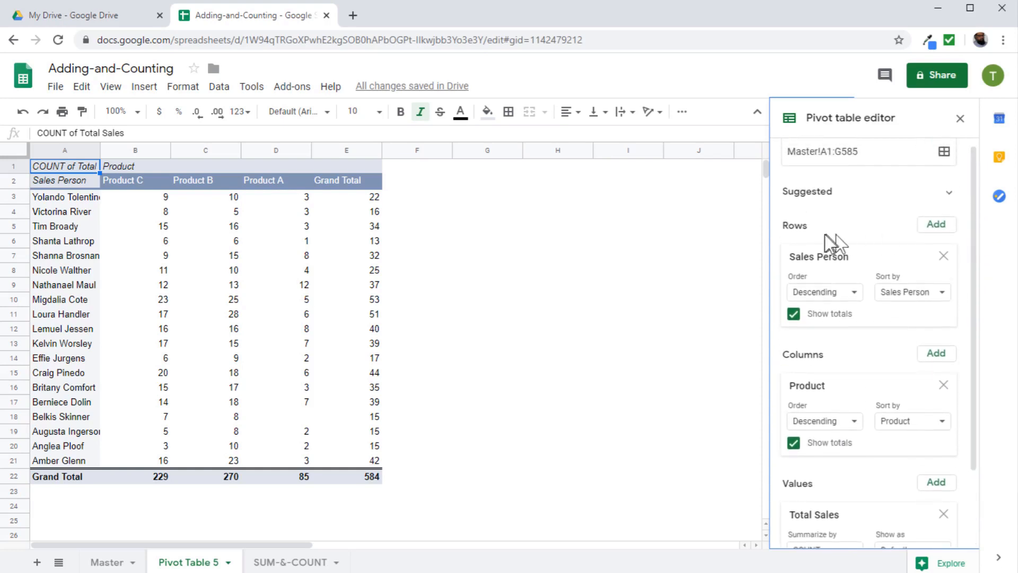
left_click(943, 256)
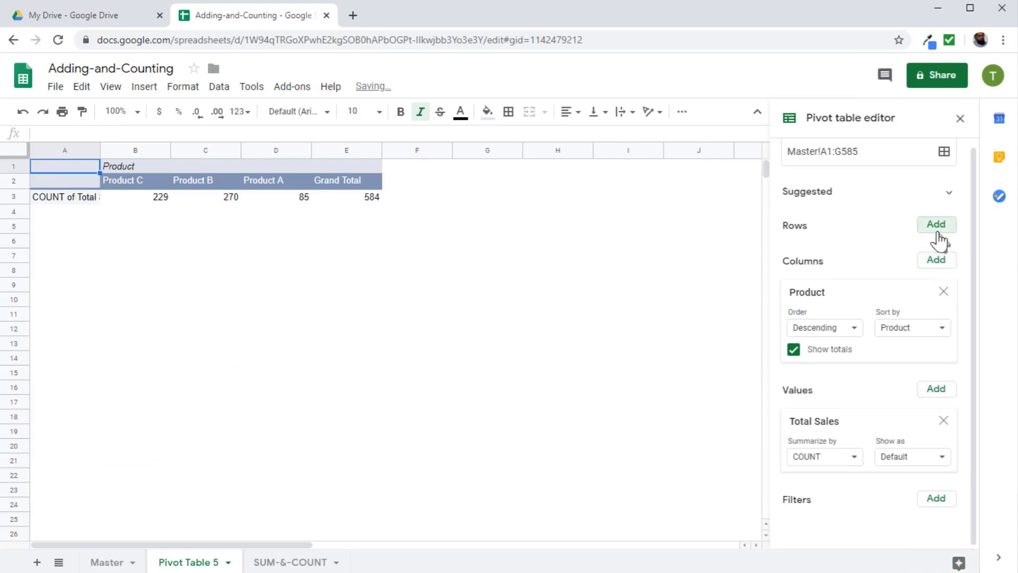
left_click(936, 233)
left_click(950, 292)
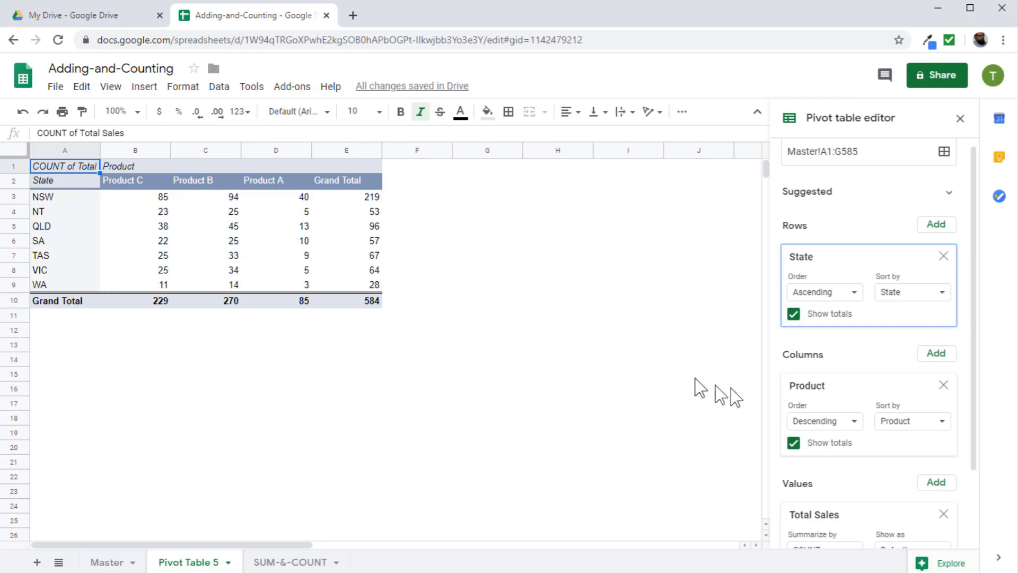
Summarize the Total Sales values by SUM
left_click_drag(973, 345, 978, 424)
left_click(854, 470)
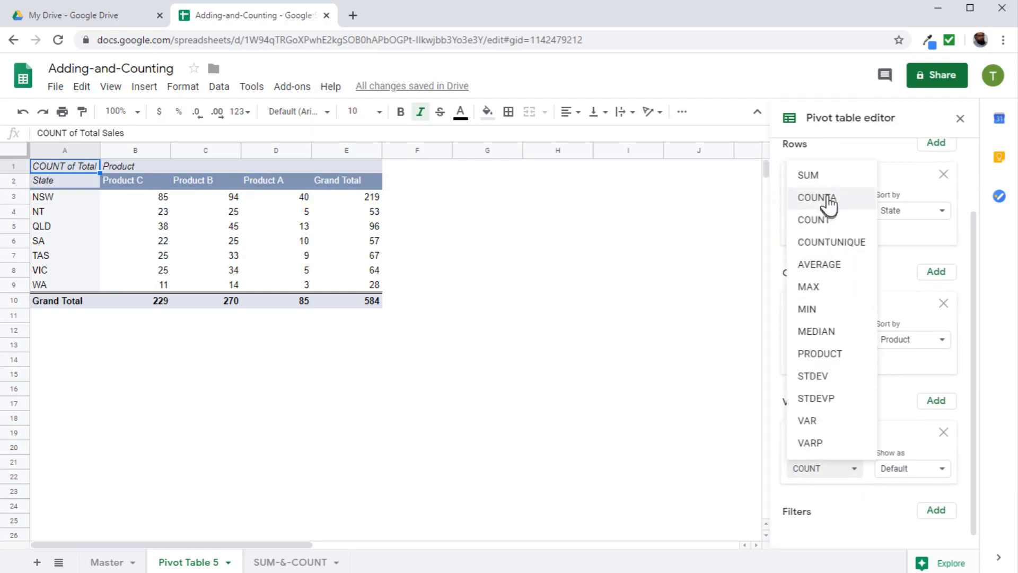
left_click(807, 178)
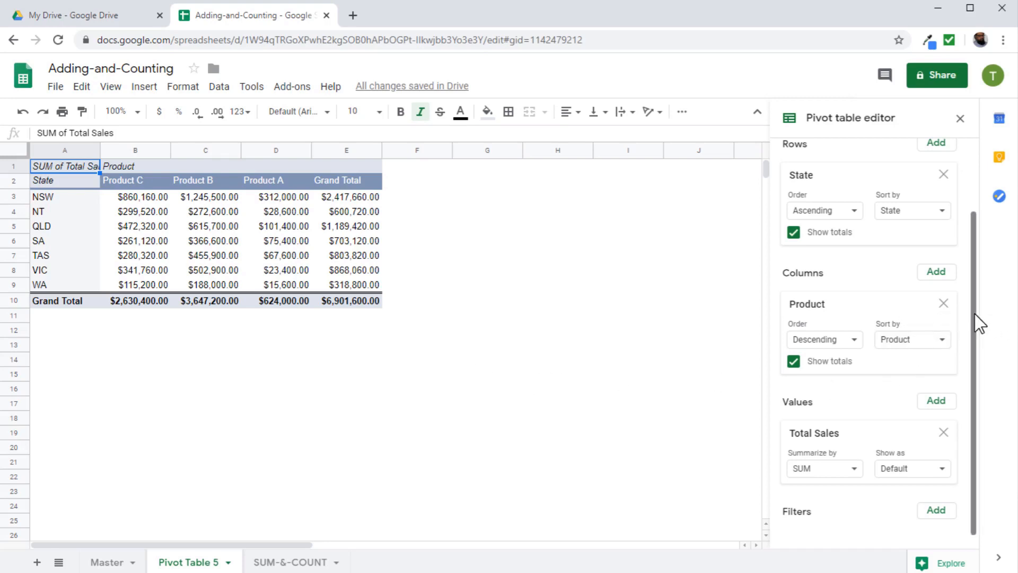
Move the State field from the pivot table's rows to its columns, above Product
left_click_drag(973, 347, 963, 349)
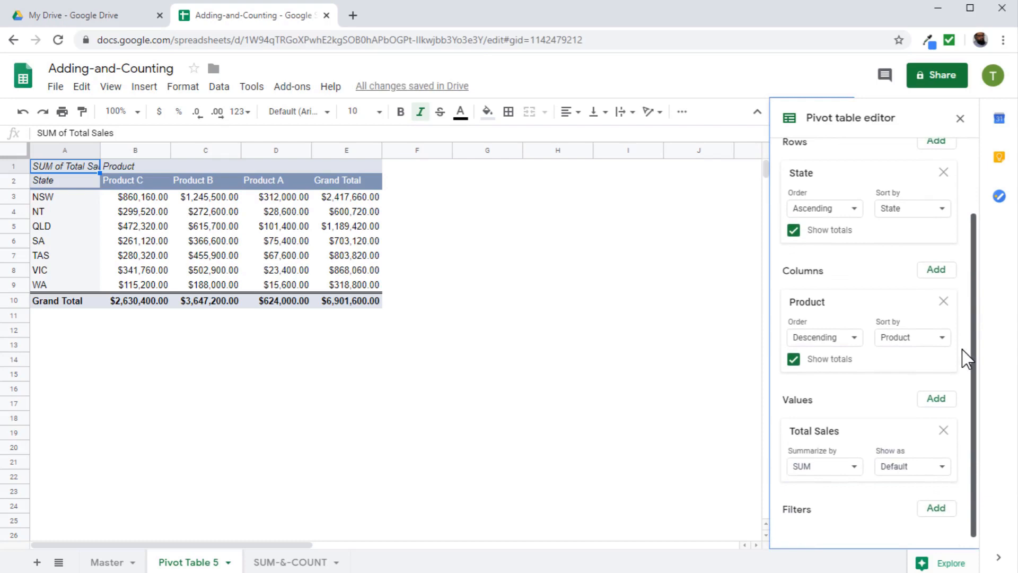
left_click_drag(963, 349, 960, 274)
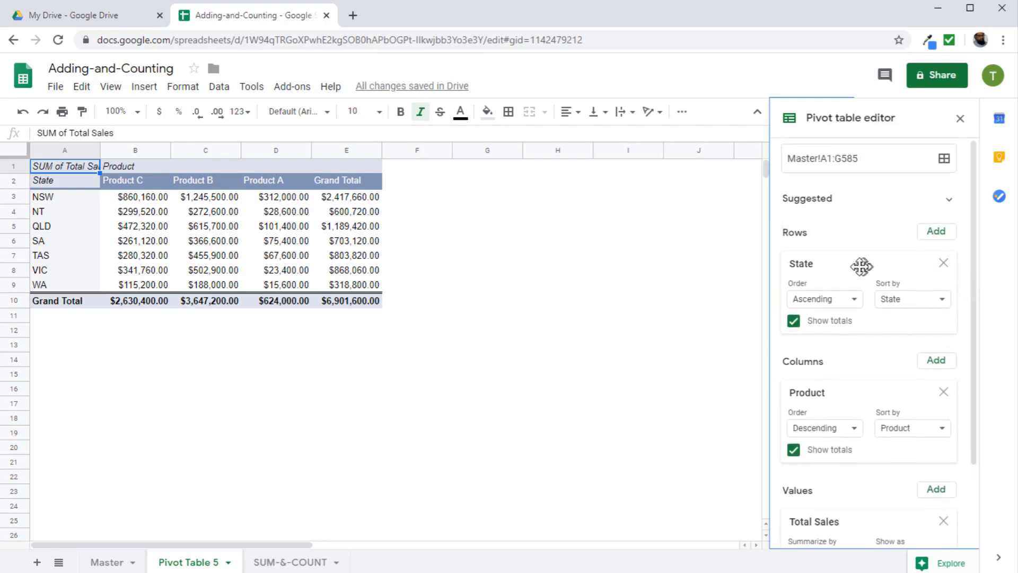
left_click_drag(857, 266, 850, 366)
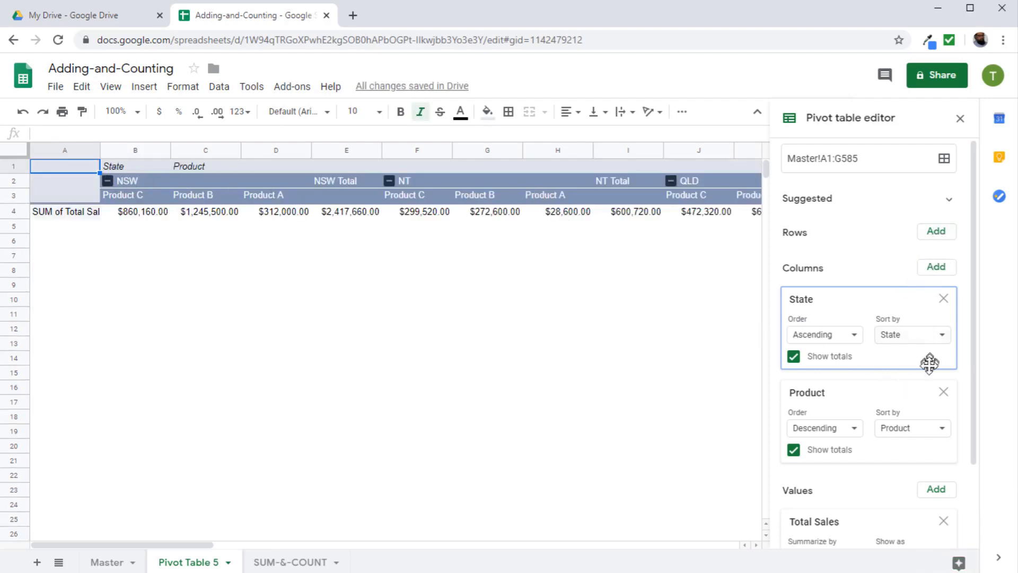
Remove Product from the pivot table's columns and add Sales Person to its rows
left_click(944, 392)
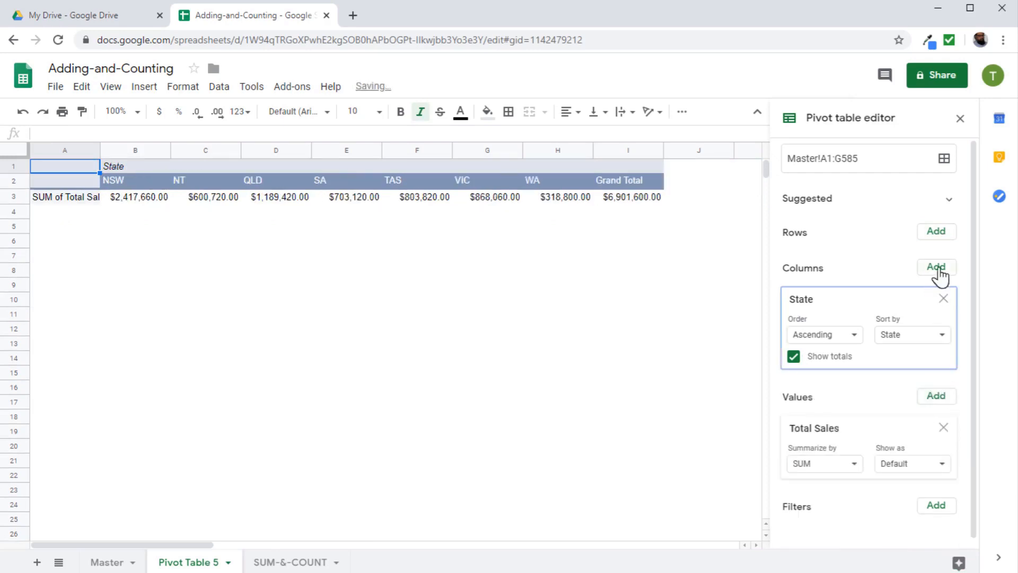
left_click(937, 233)
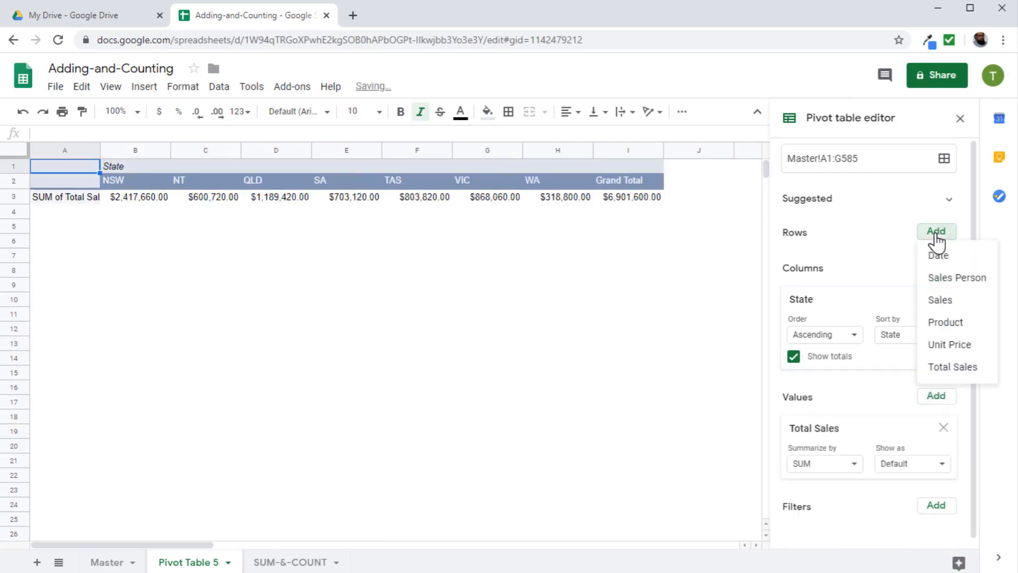
left_click(957, 278)
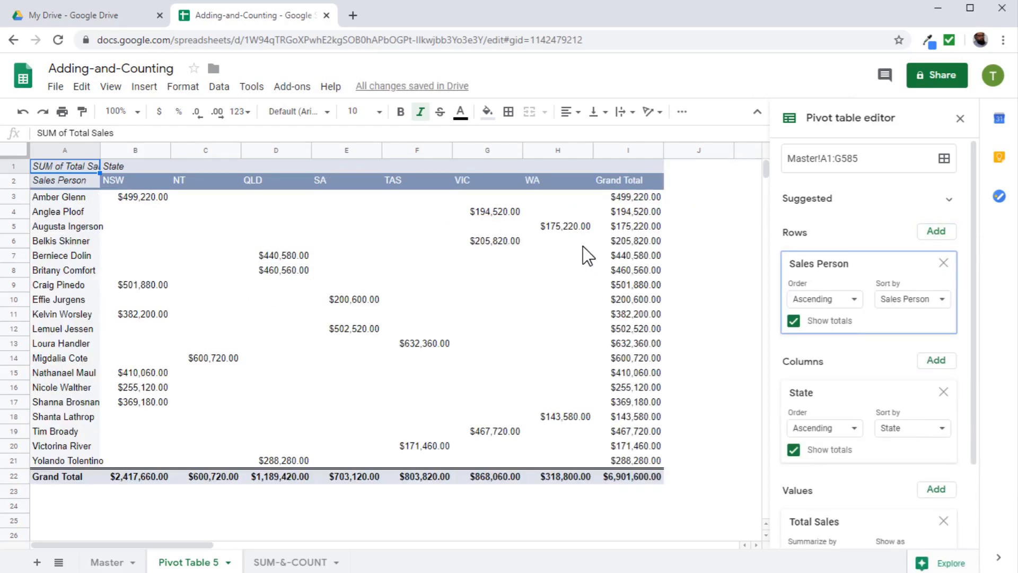
Show the Total Sales values as % of column
left_click(697, 358)
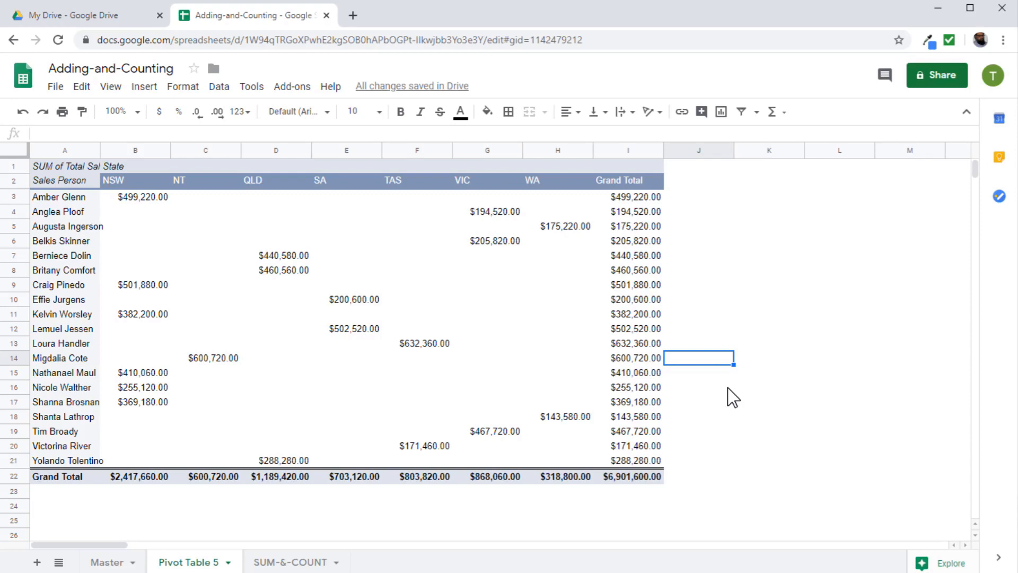
left_click(604, 253)
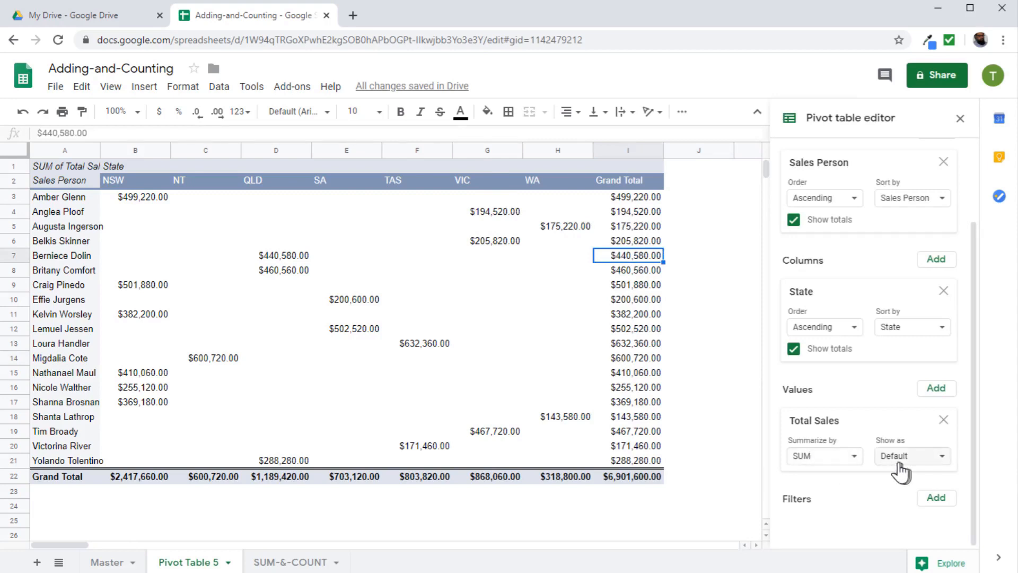
left_click(939, 469)
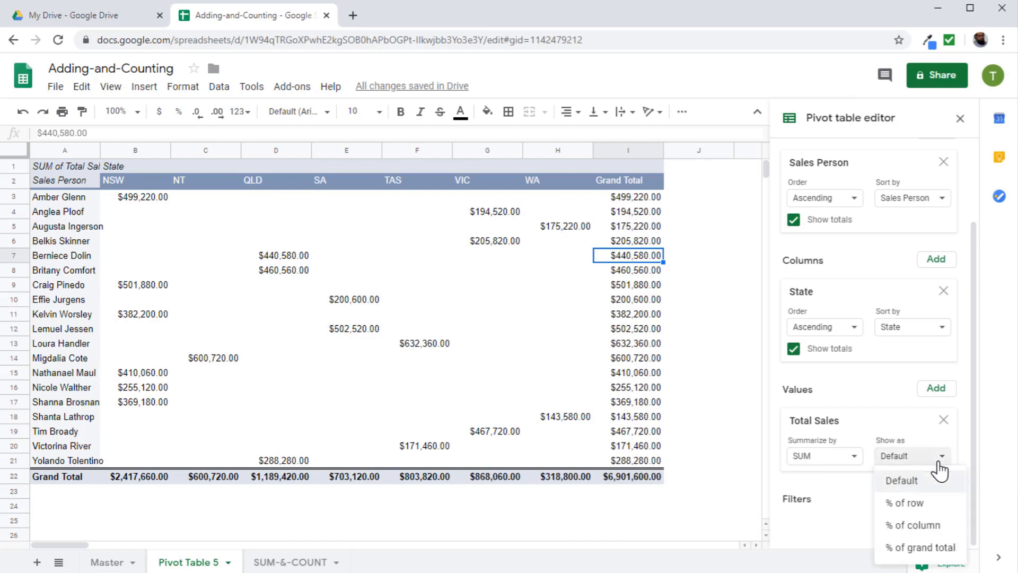
left_click(903, 526)
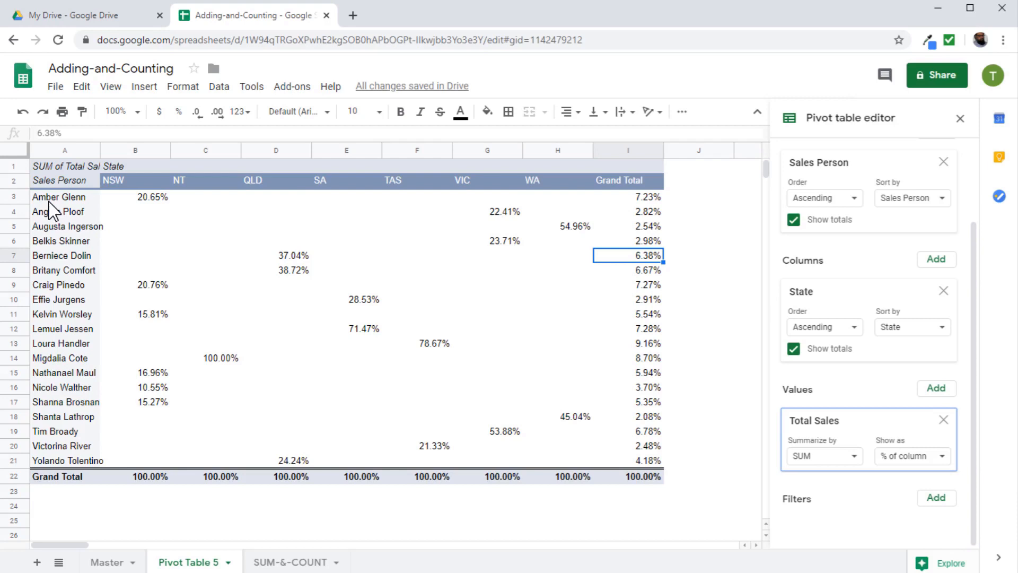
Show the Total Sales values as % of row
left_click(941, 460)
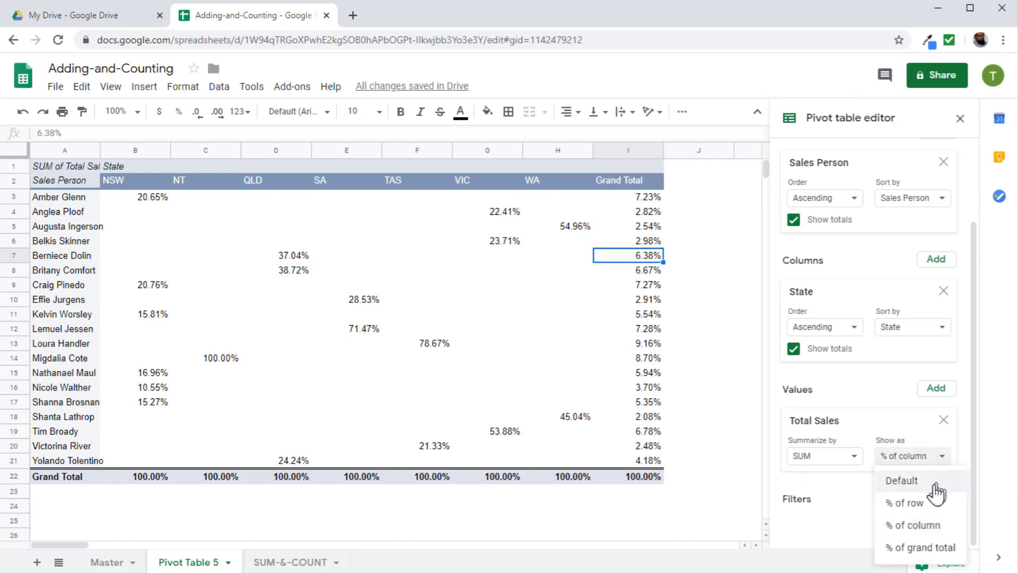
left_click(907, 504)
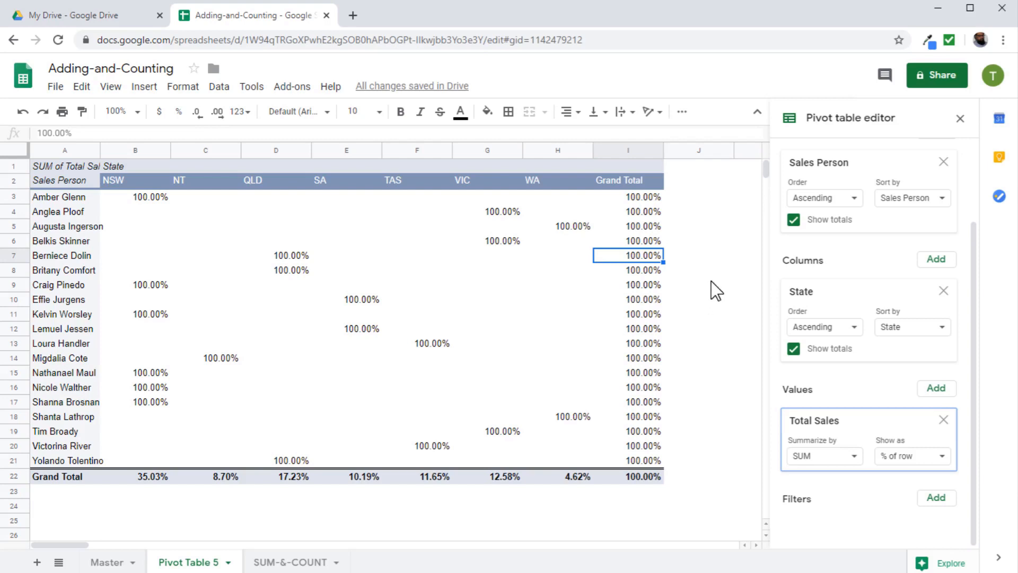
left_click(977, 241)
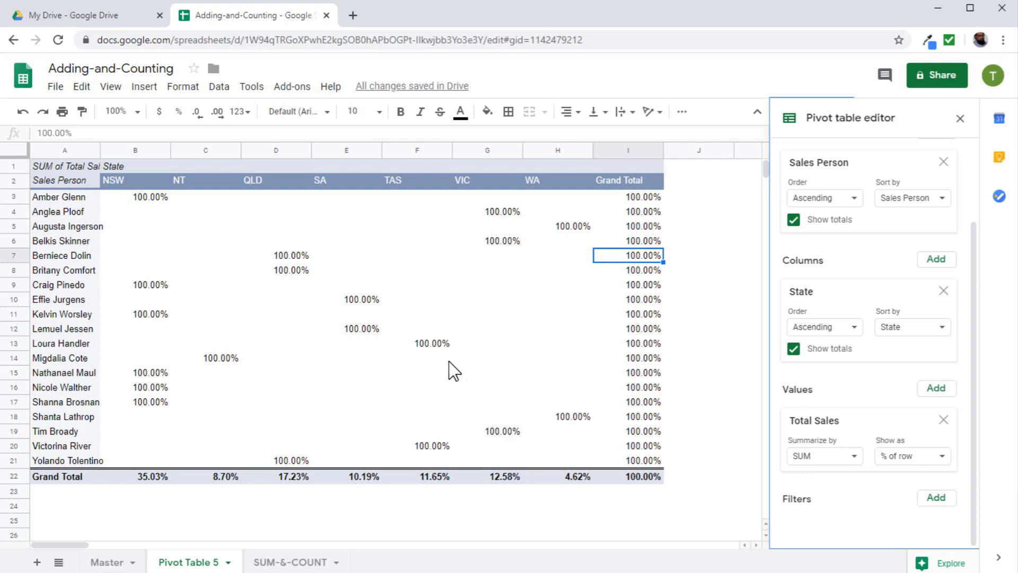
Add a Sales Person filter by values that excludes the first three people in the list
left_click(936, 500)
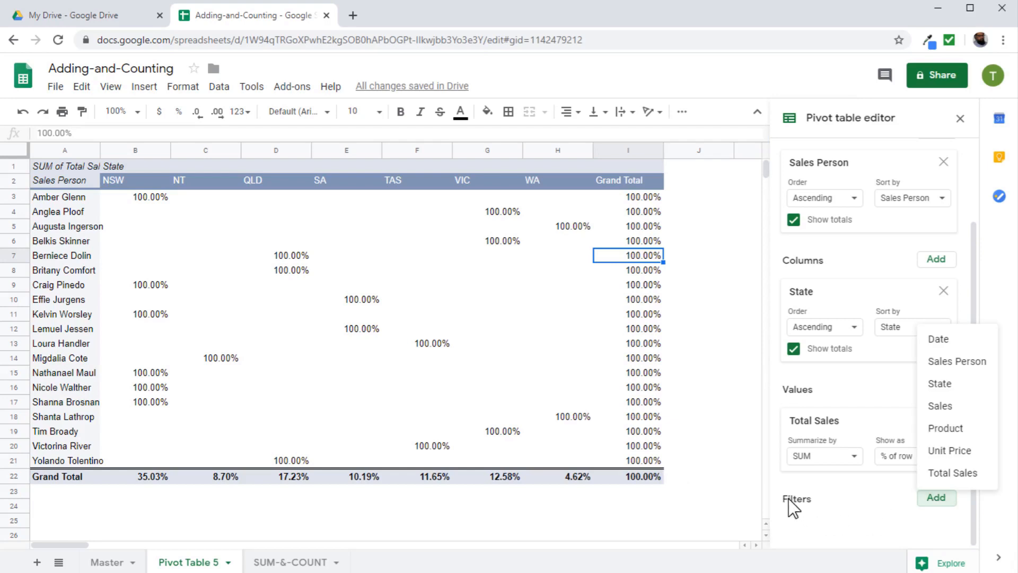
left_click(957, 362)
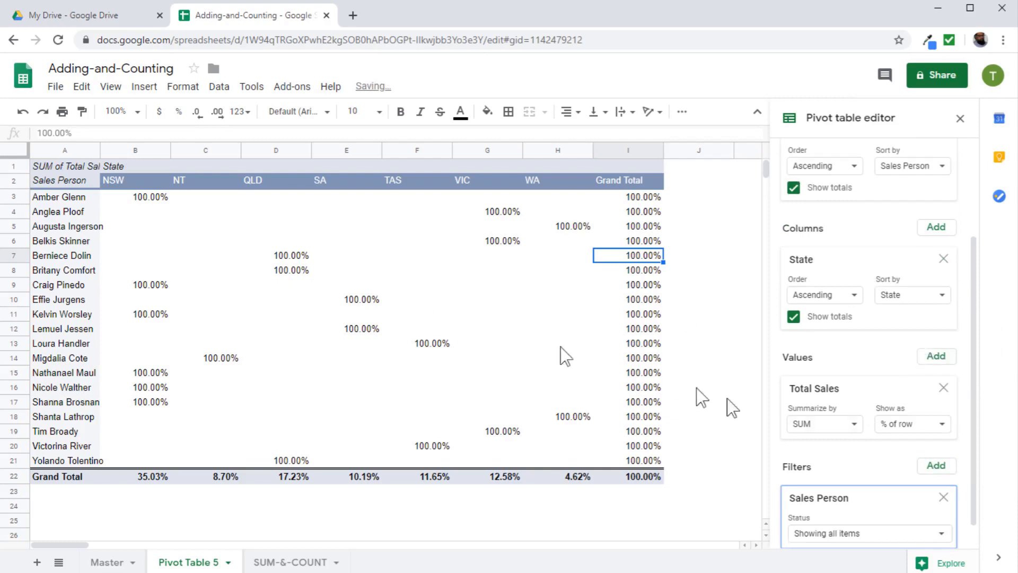
left_click_drag(973, 408, 974, 477)
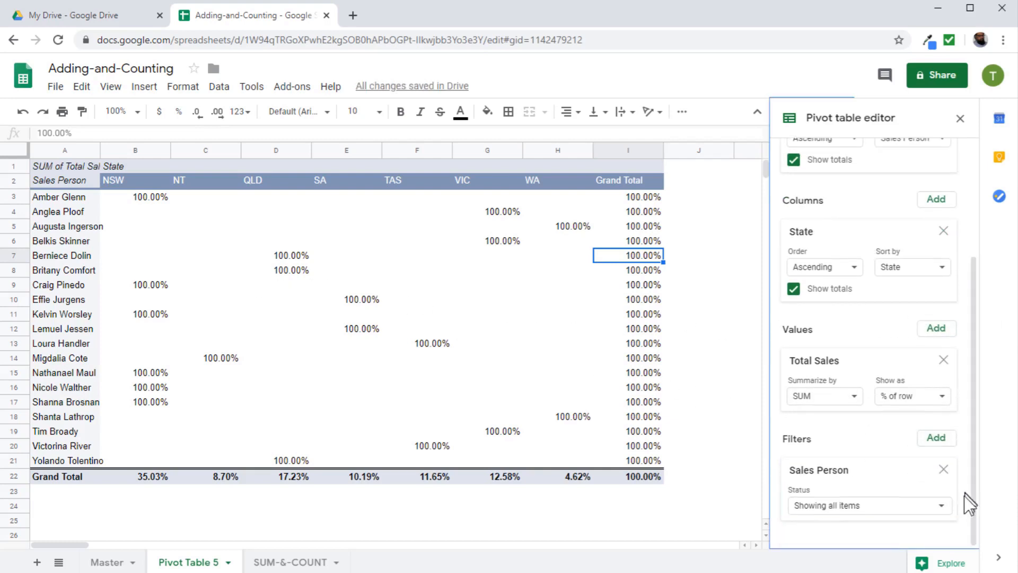
left_click(837, 514)
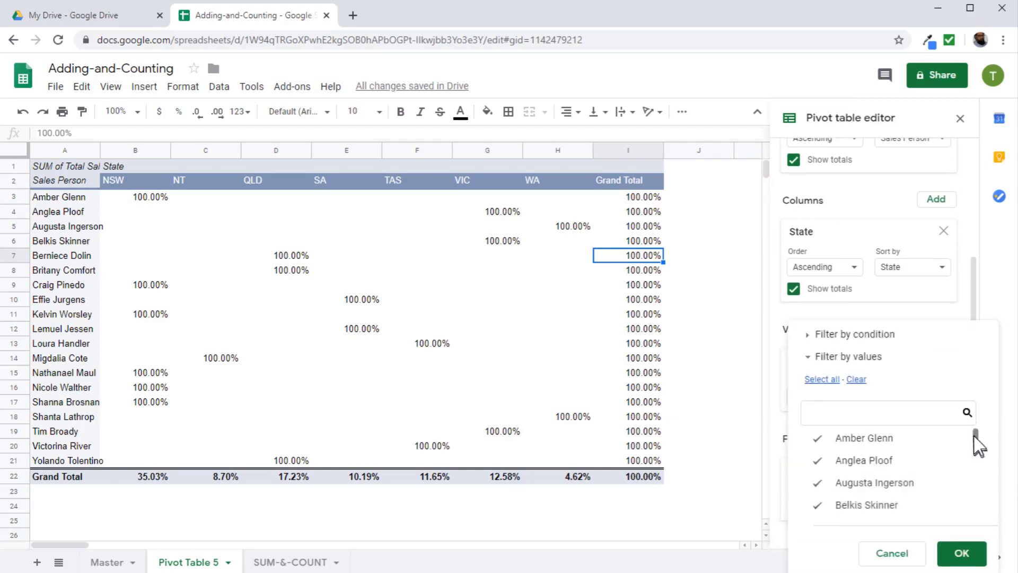
mouse_move(975, 438)
left_mouse_down()
mouse_move(975, 511)
mouse_move(975, 429)
left_mouse_up()
left_click(819, 448)
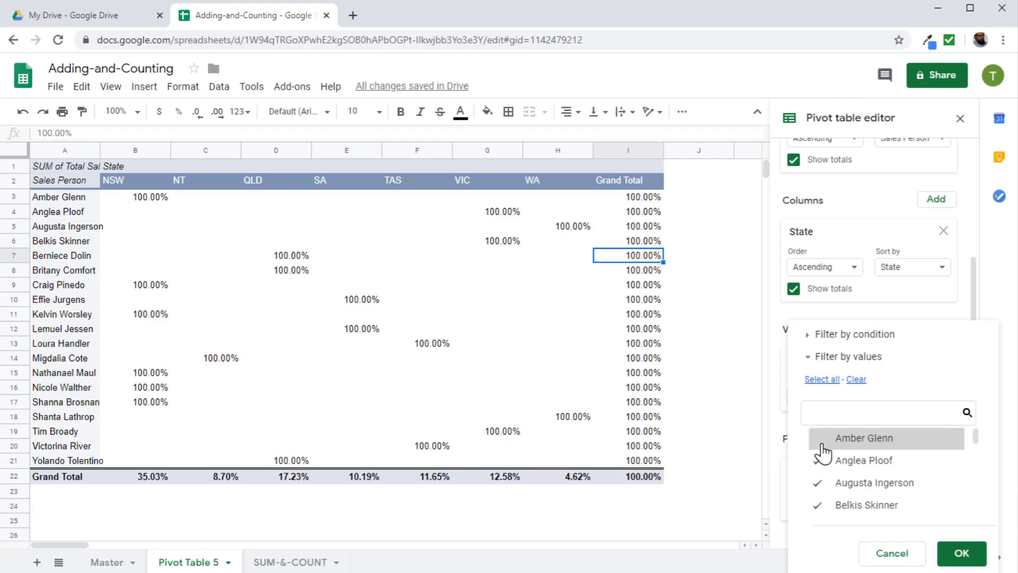
left_click(820, 460)
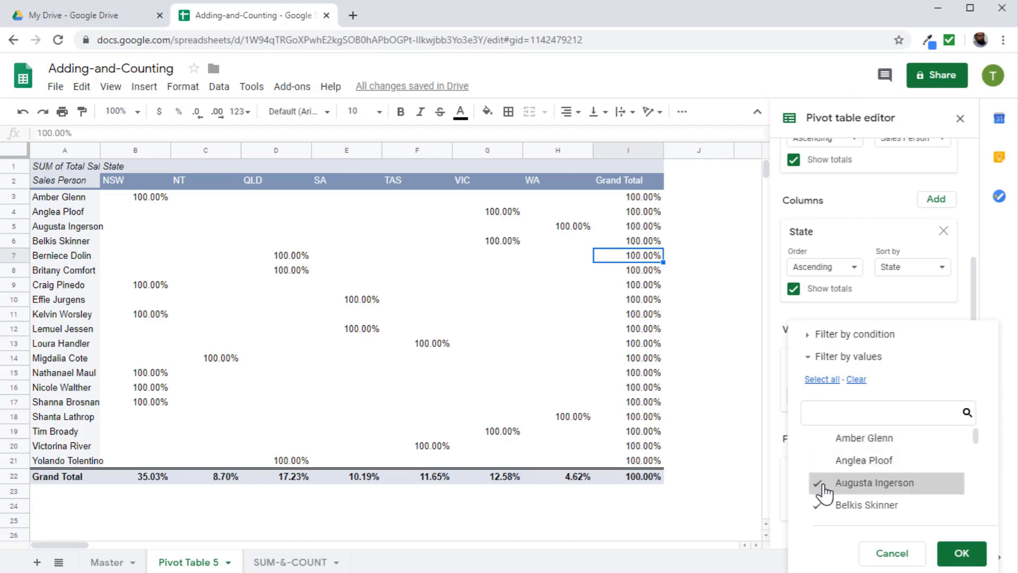
left_click(821, 483)
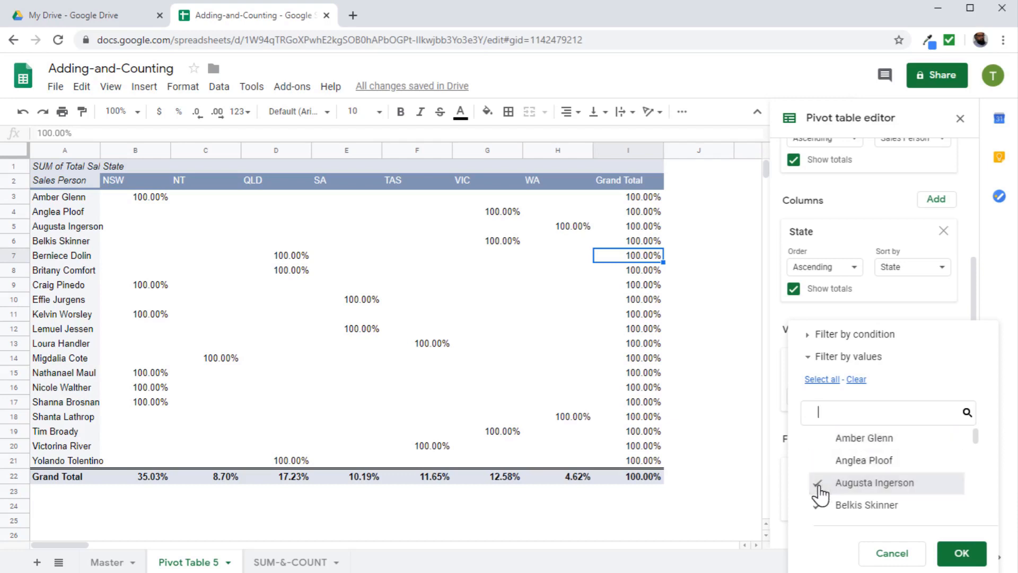
left_click(962, 553)
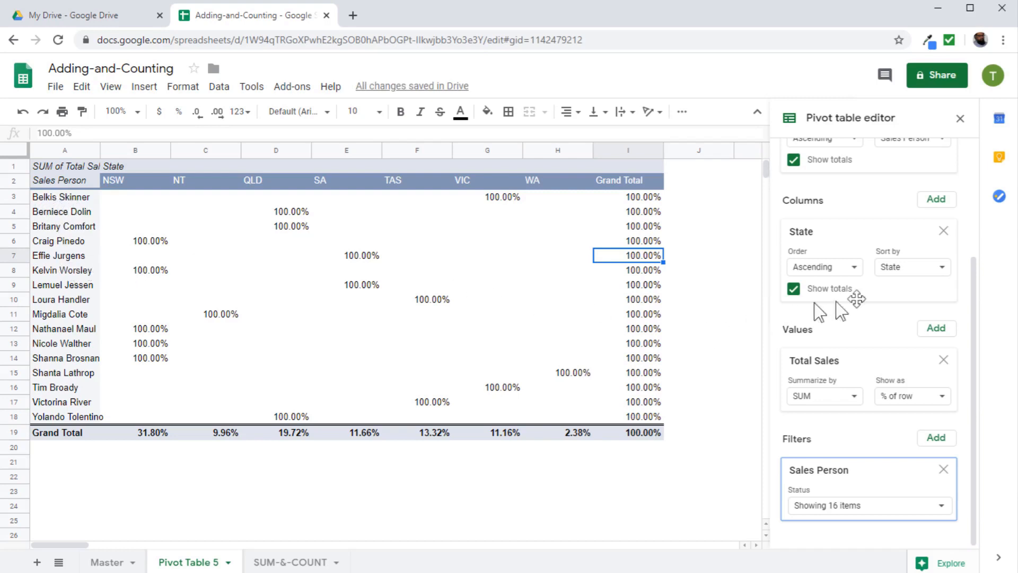
Add a State filter by values that keeps only NSW
left_click(936, 438)
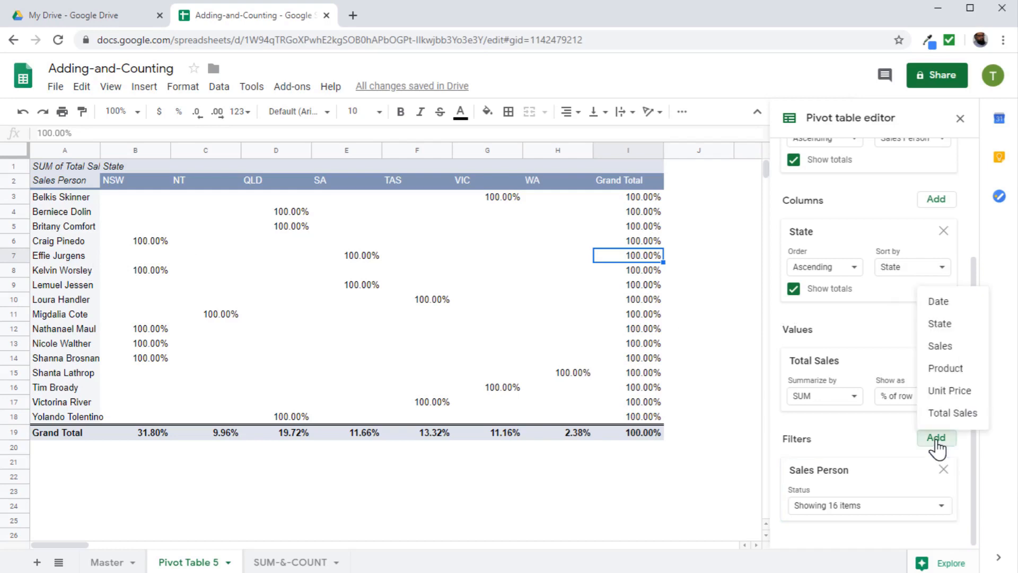
left_click(939, 323)
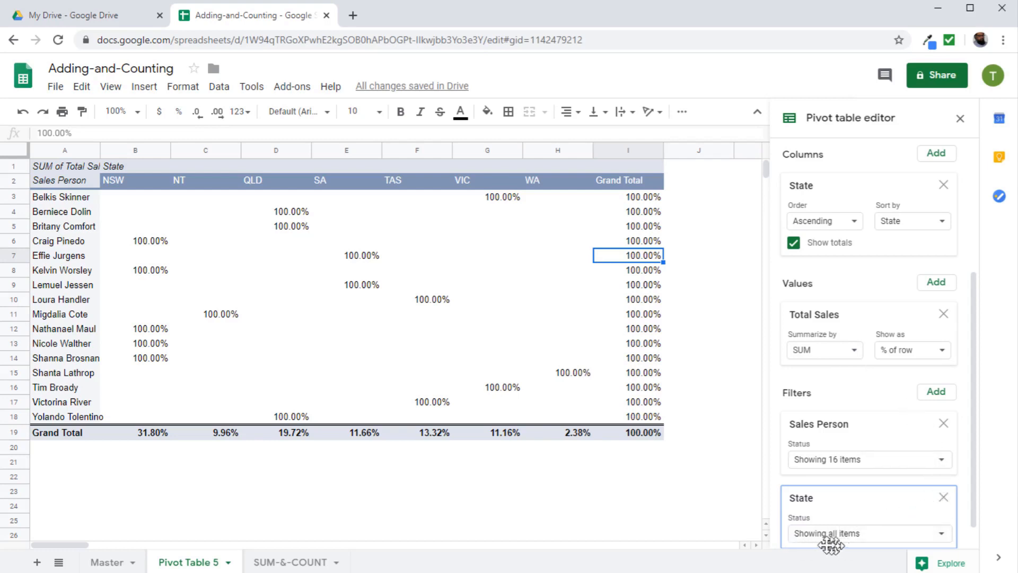
left_click(941, 533)
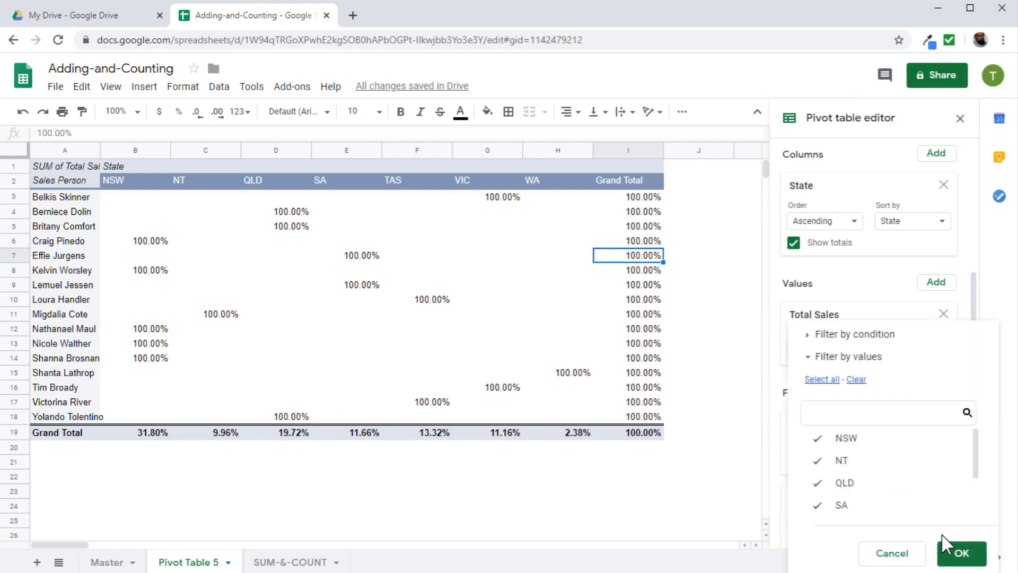
left_click(815, 506)
left_click(820, 482)
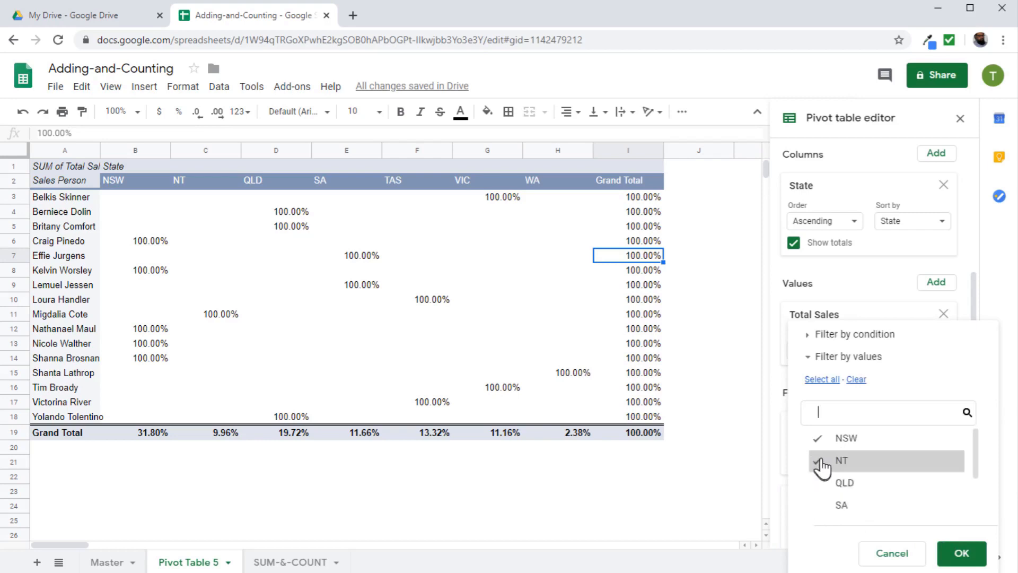
left_click(824, 460)
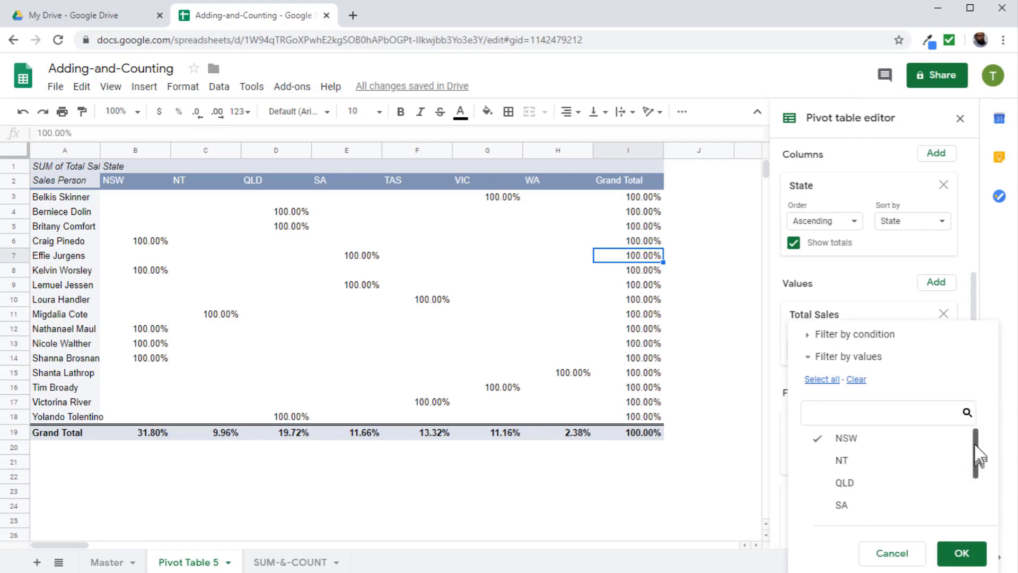
left_click_drag(974, 464, 972, 496)
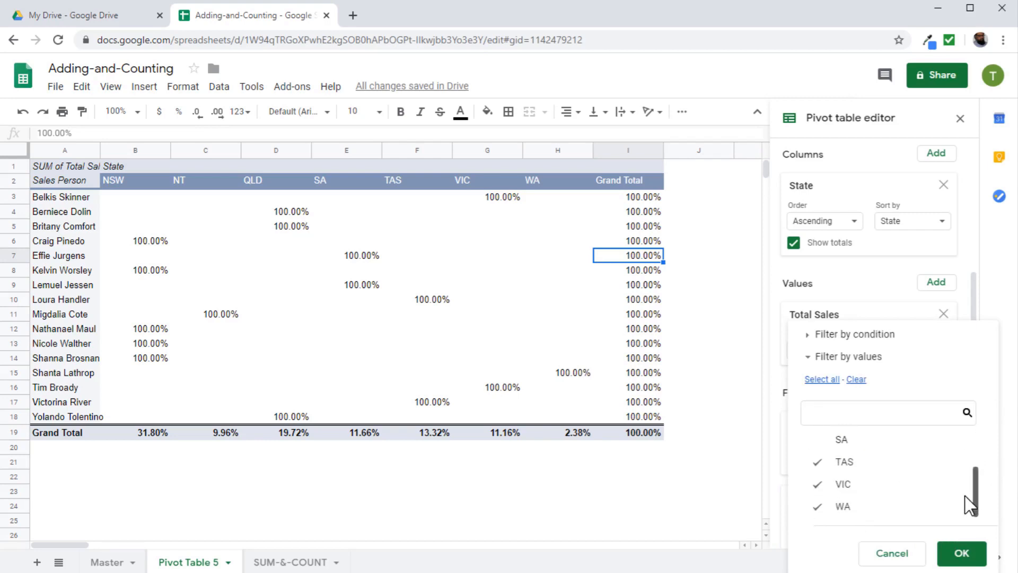
left_click(822, 463)
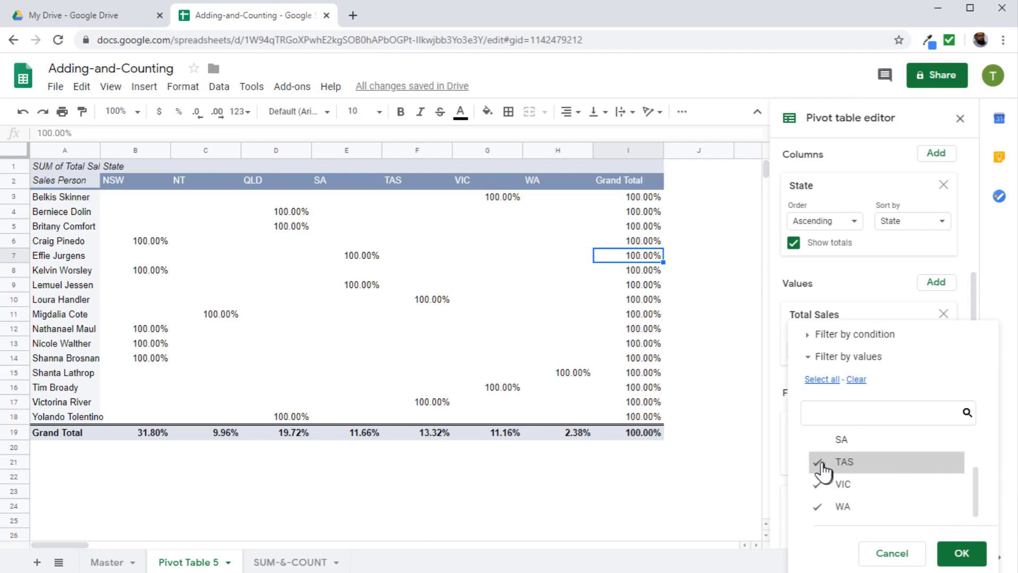
left_click(823, 512)
left_click(820, 486)
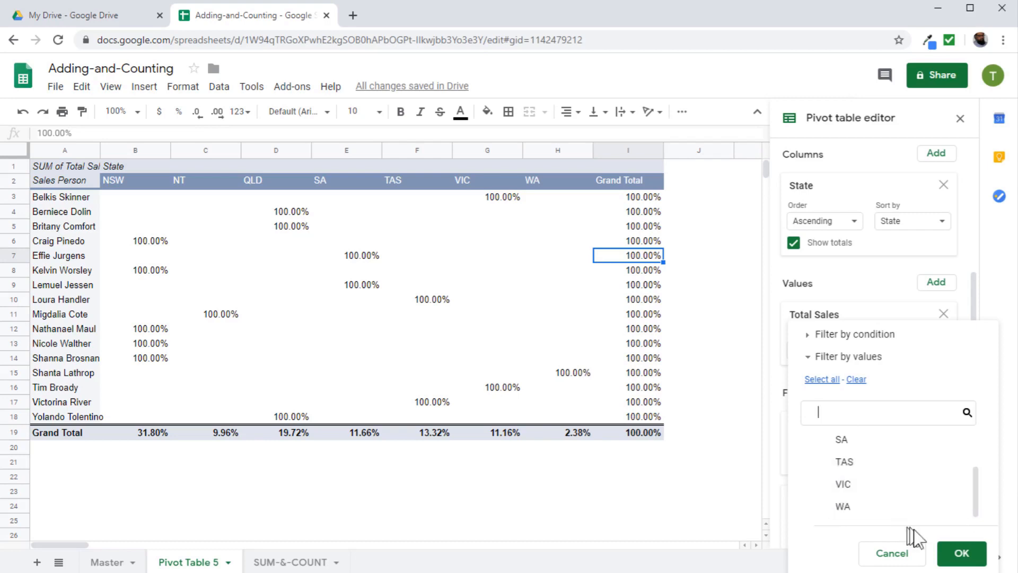
left_click(948, 554)
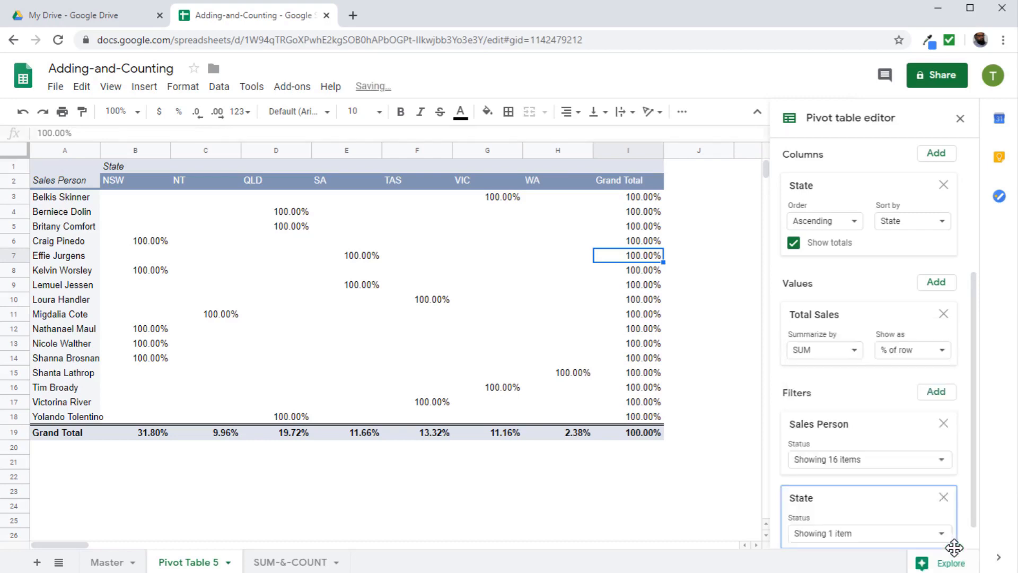